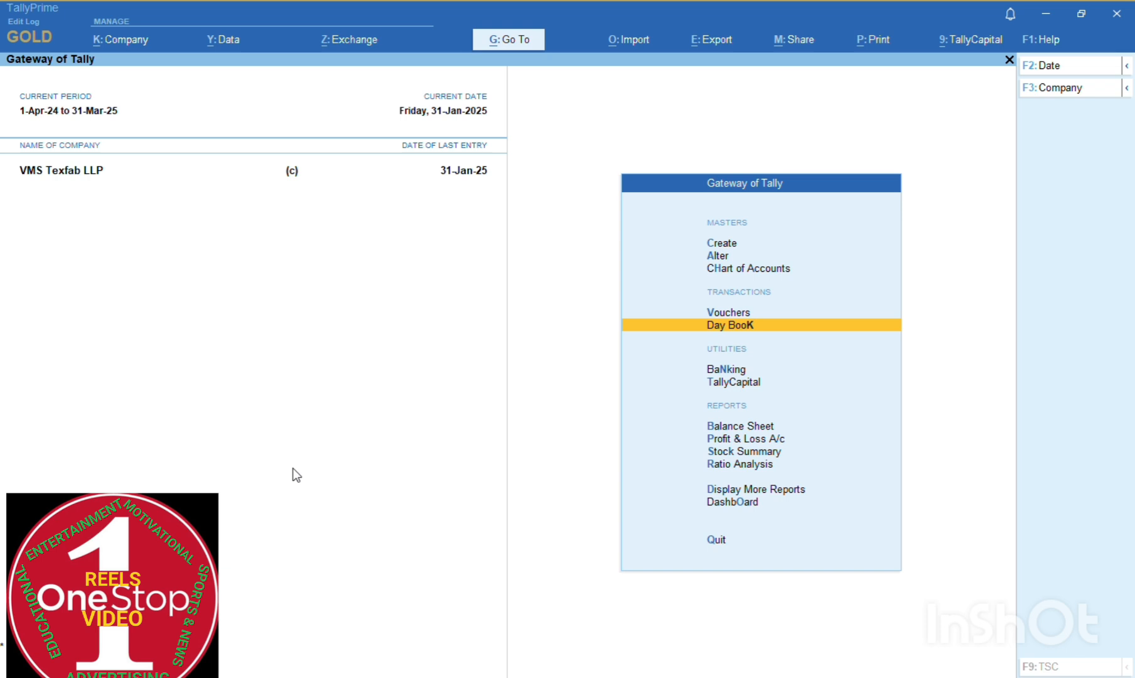
Step: Go to the Account Books section within the additional display reports
key(Down)
key(Down)
key(Down)
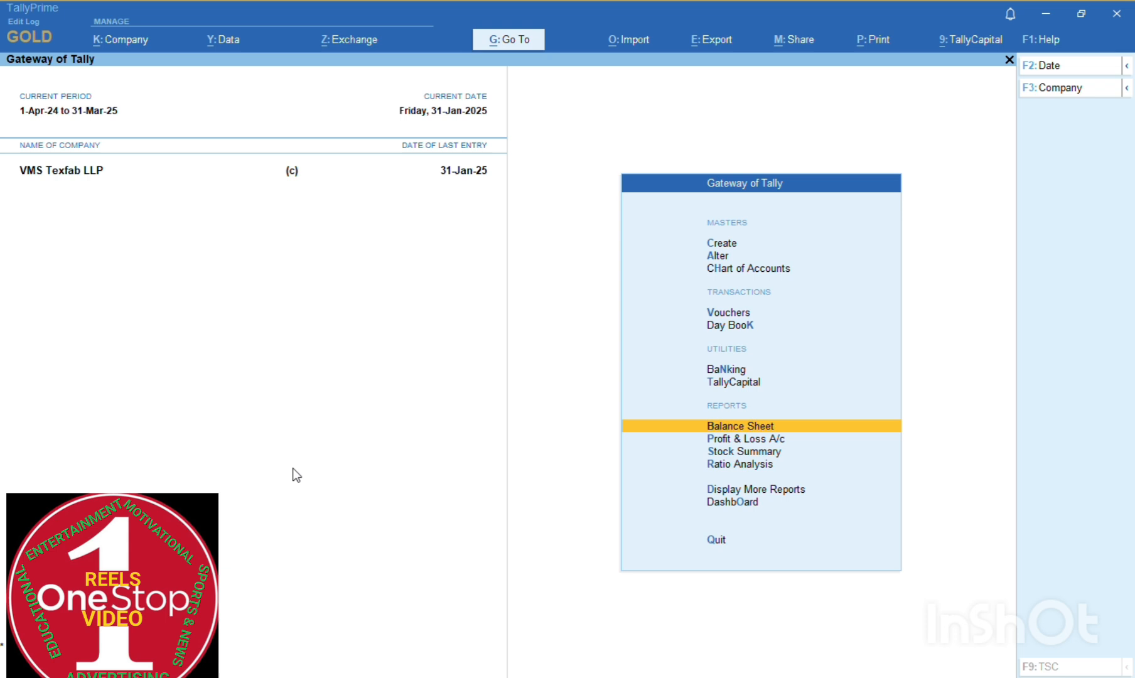
key(Down)
key(Down)
key(Down)
key(Down)
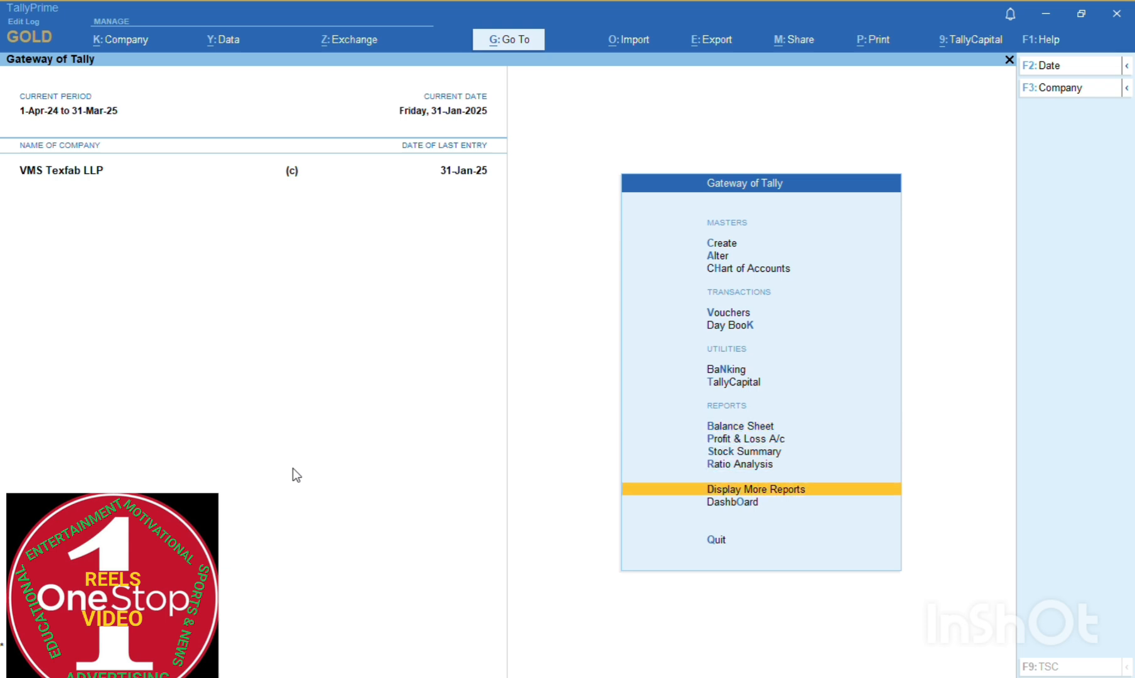
key(Return)
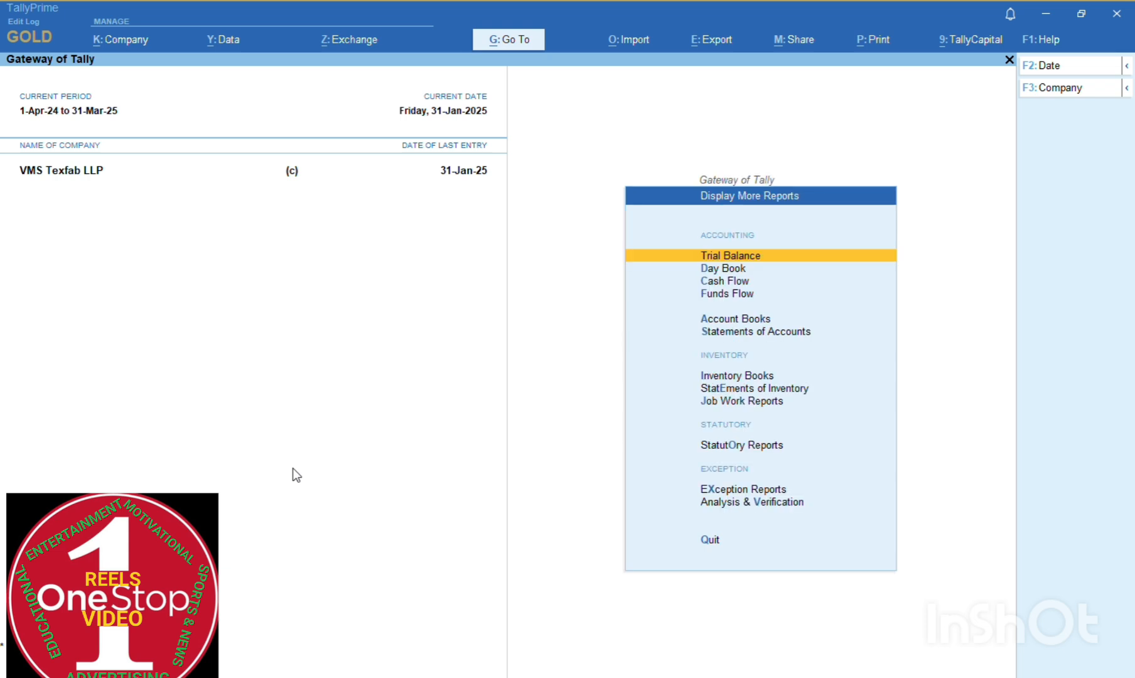
key(Down)
key(Down)
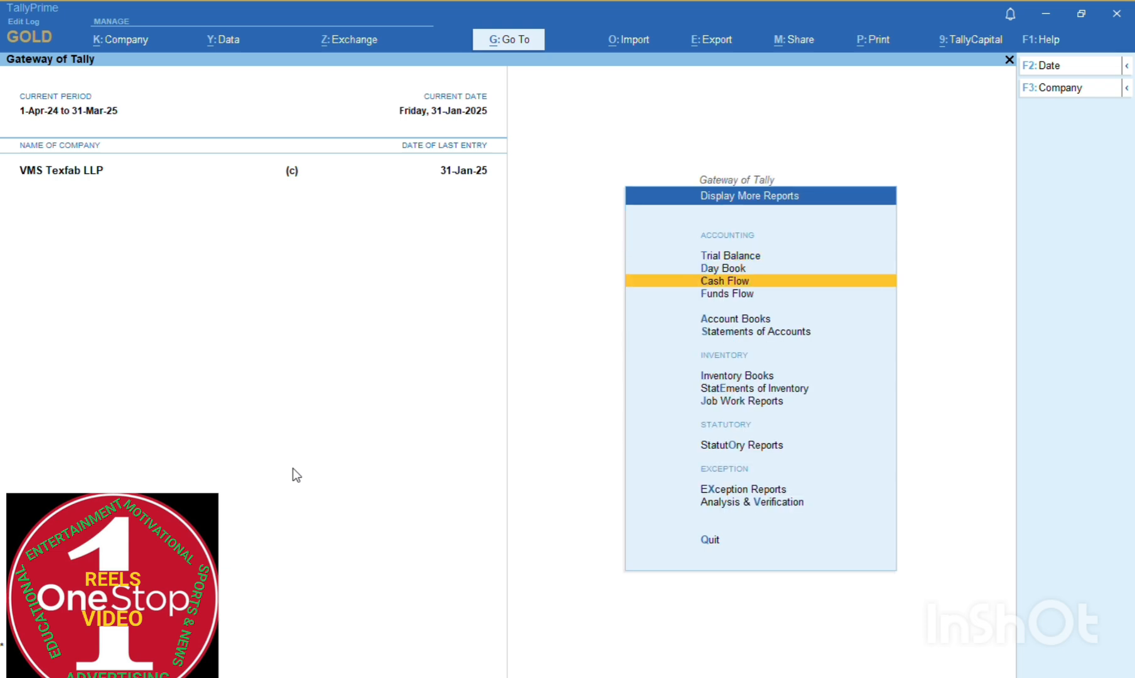
key(Down)
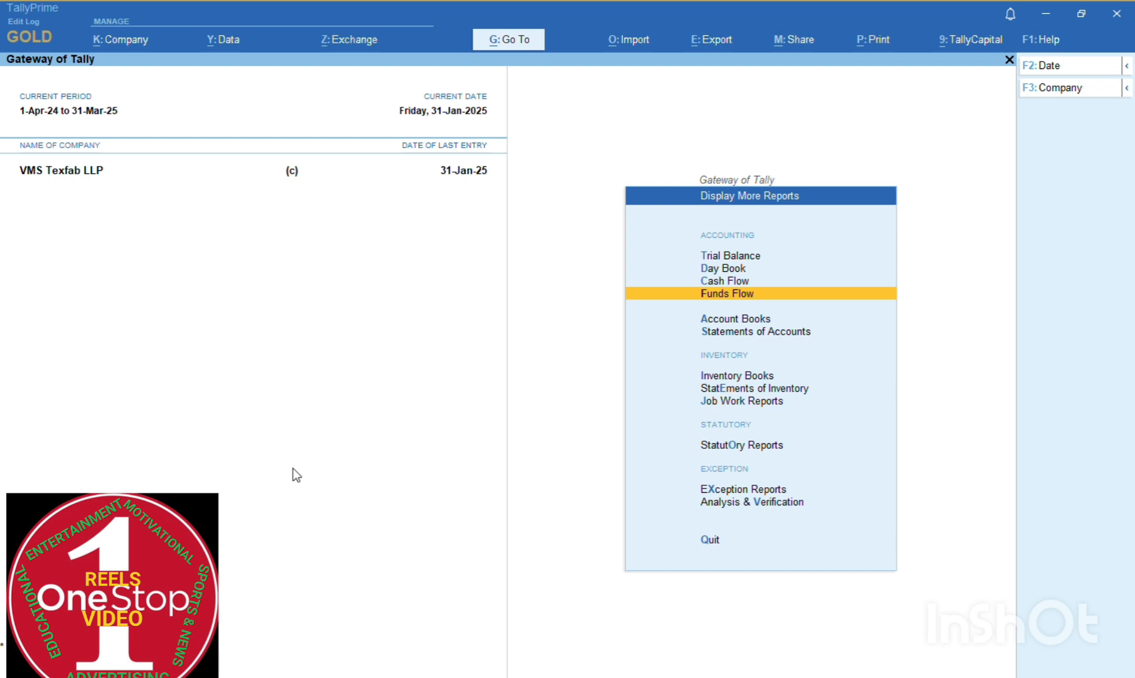
key(Down)
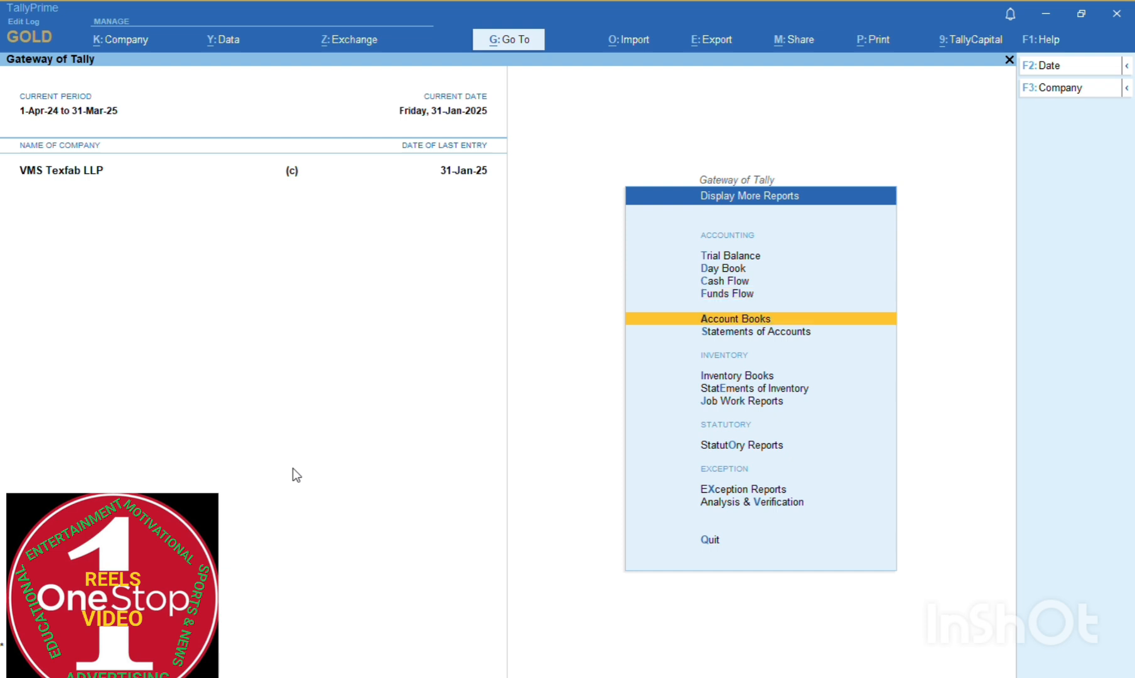
key(Return)
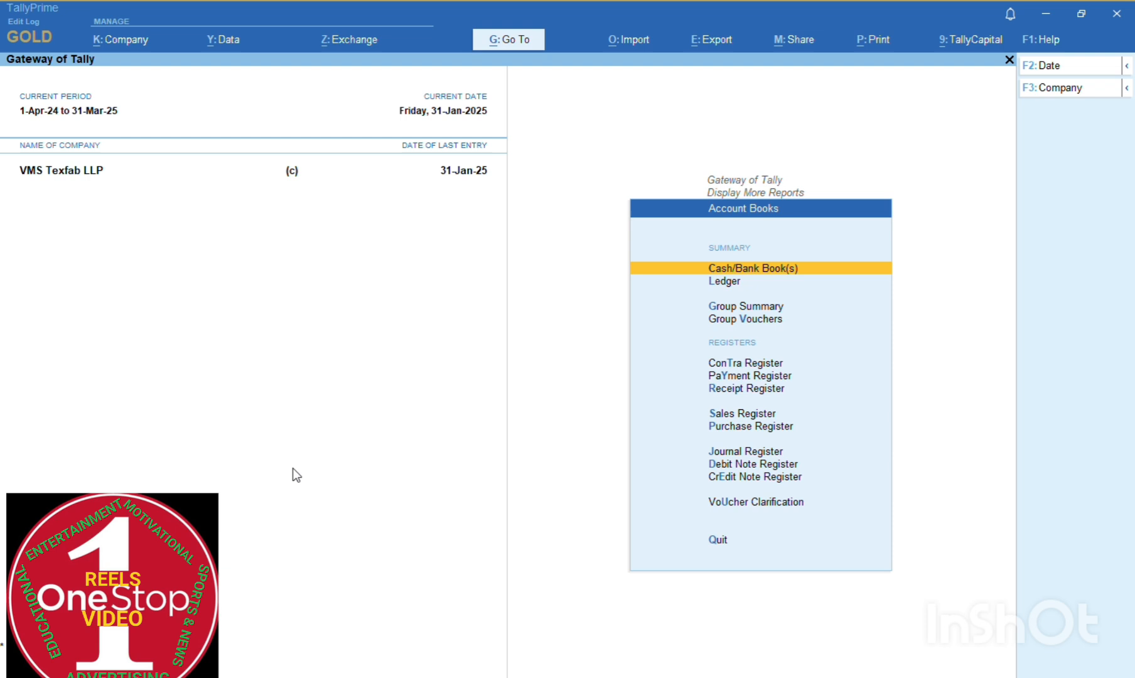
Step: Open the Ledger account book for the individual customer by entering the customer's ledger name
key(Down)
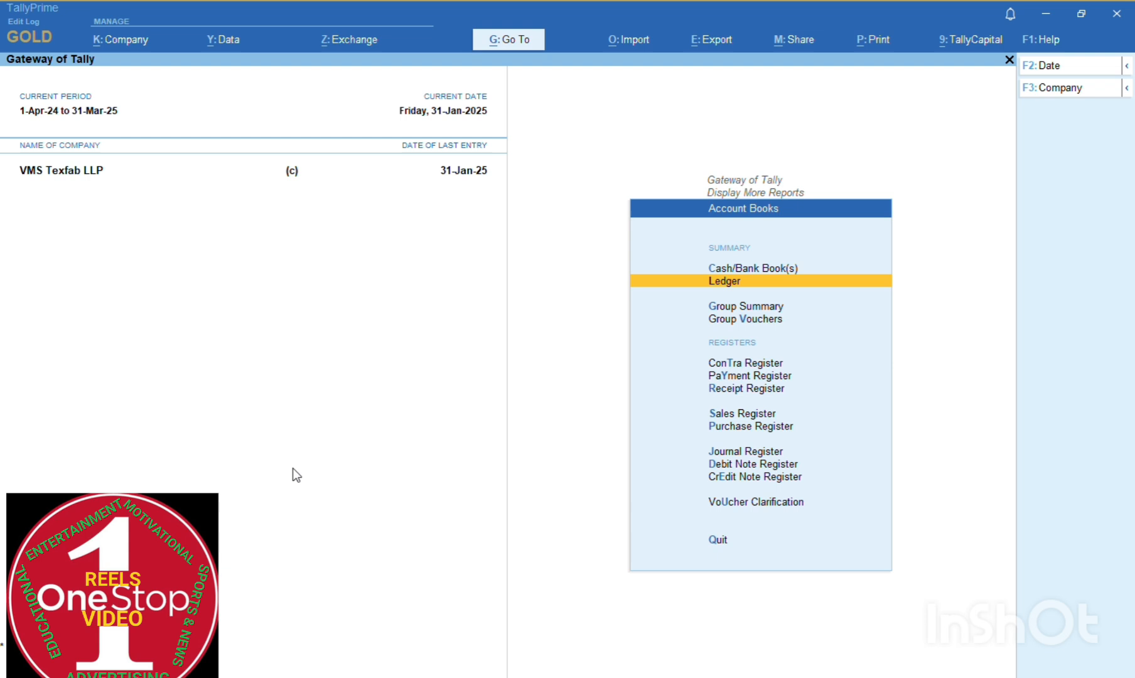
key(Return)
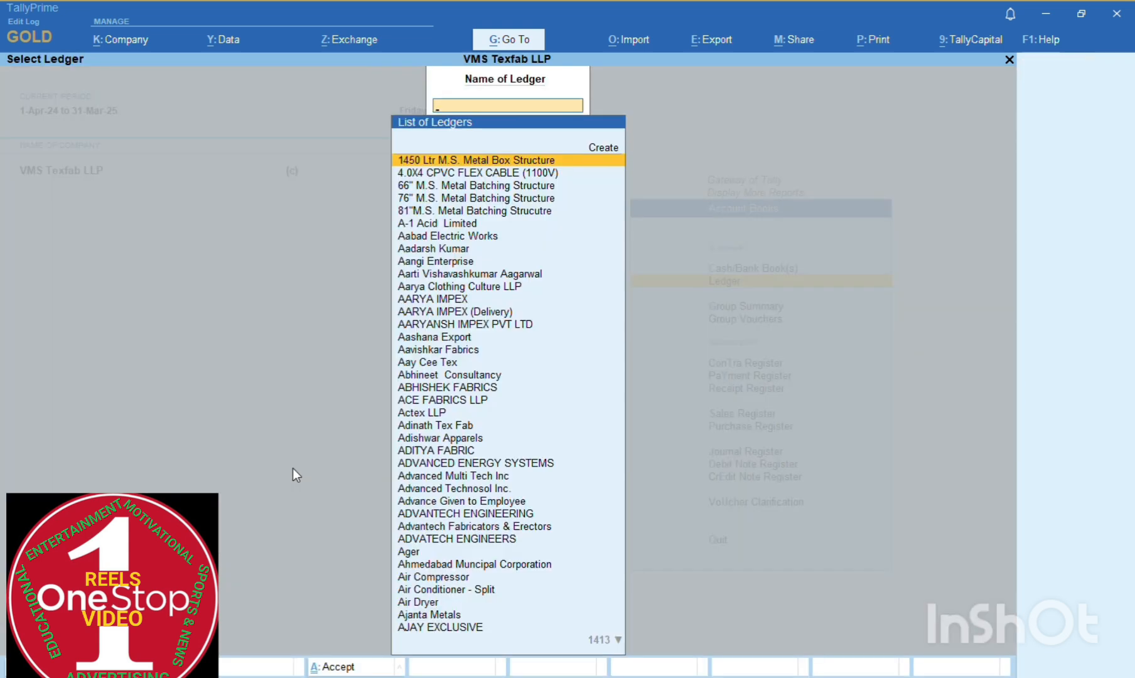
text(K)
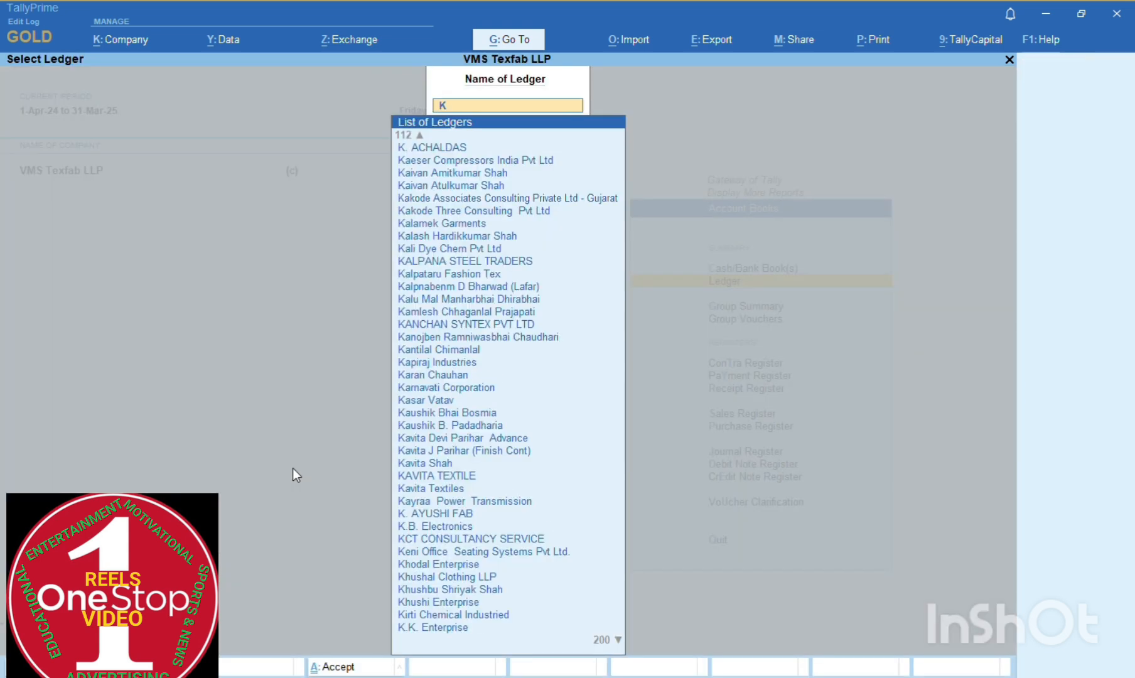
text( Prade)
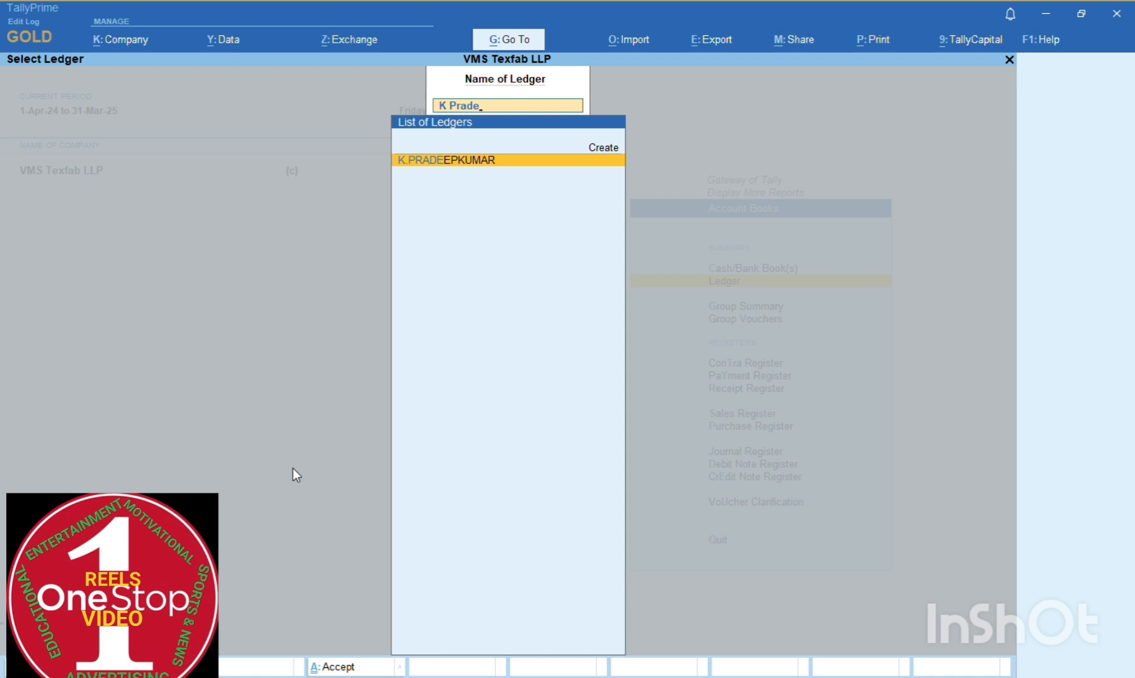
key(Return)
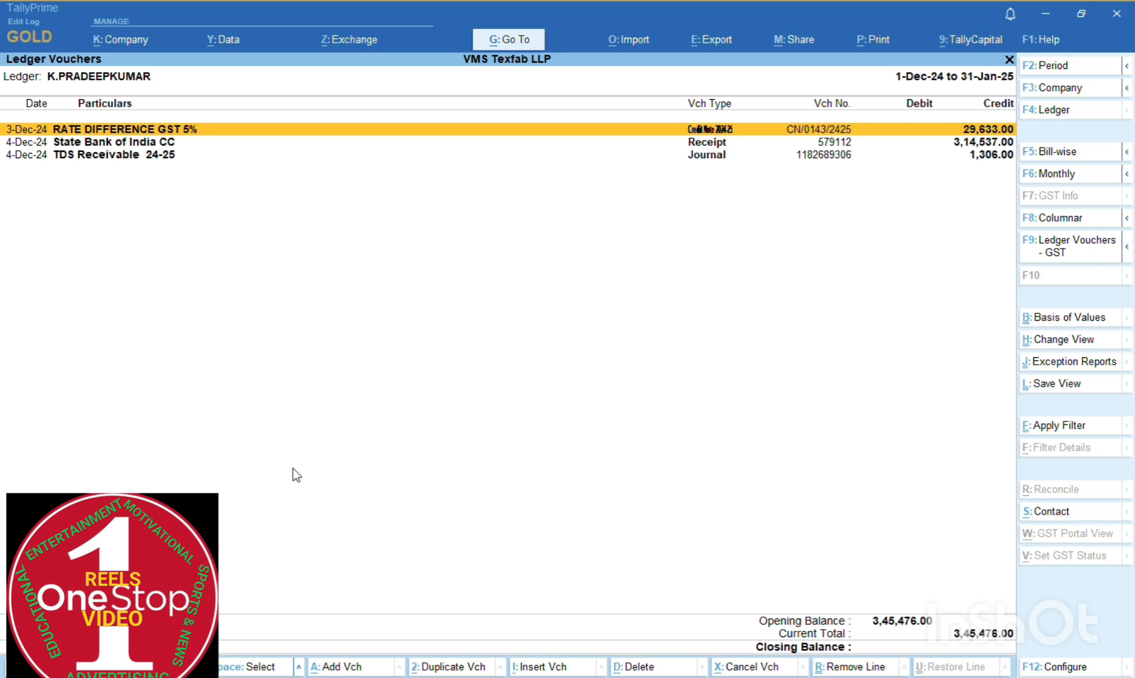
Step: Change the ledger report period to 1-Apr-24 through 31-Jan-25
key(alt)
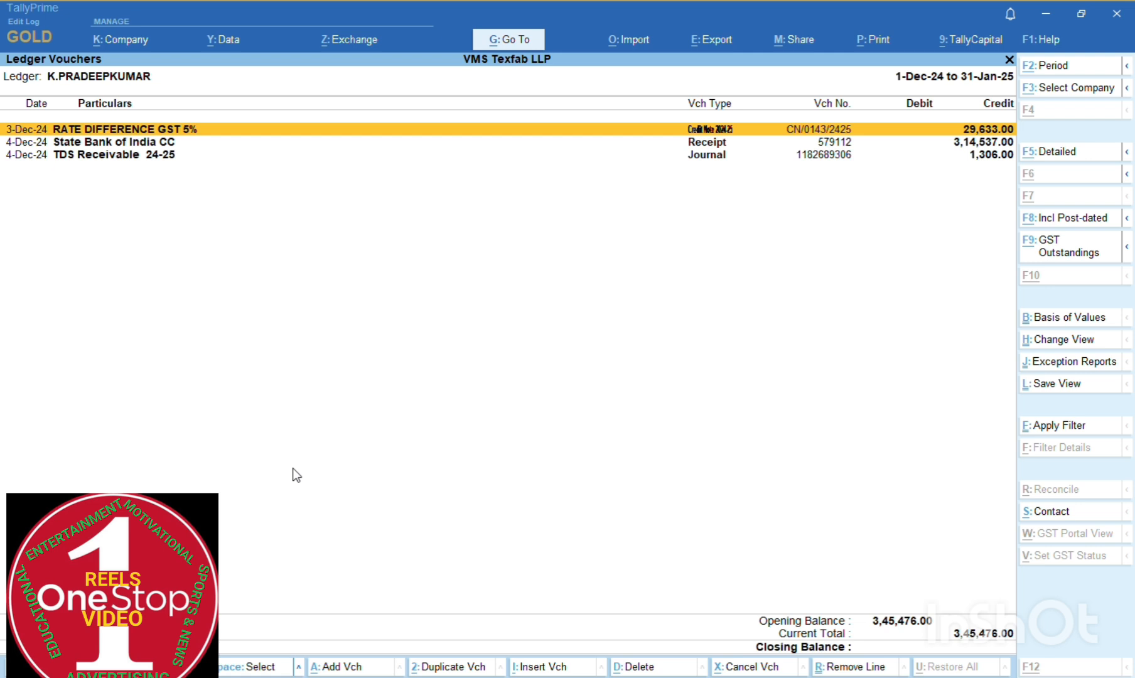
key(alt+F2)
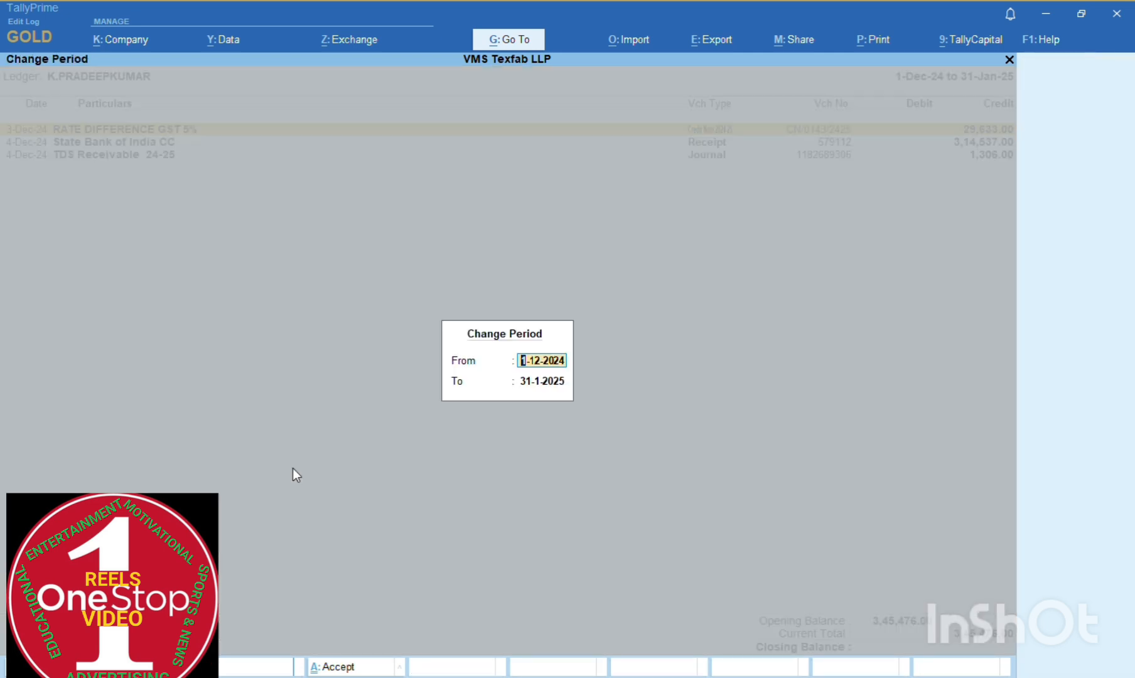
key(BackSpace)
key(Return)
key(Return)
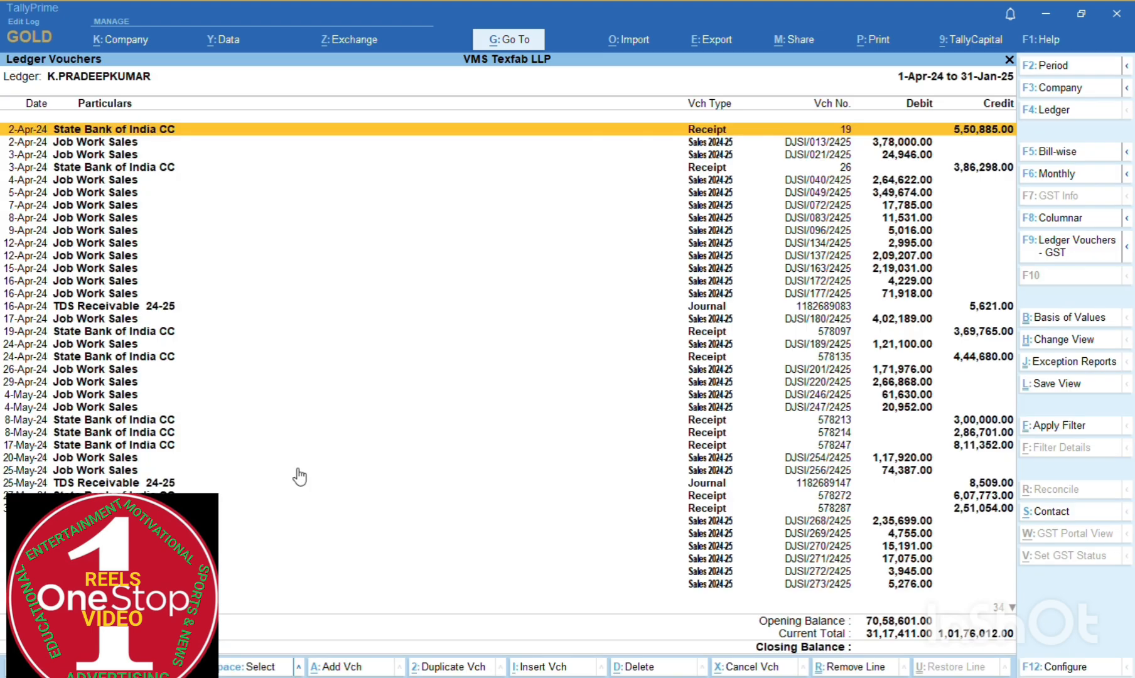
Step: Examine the customer's ledger vouchers and their debit and credit amounts, from the first entry to the last one
key(Down)
key(Down)
key(Down)
key(Down)
key(Down)
key(Down)
key(Down)
key(Down)
key(Down)
key(Down)
key(Down)
key(Down)
key(Down)
key(Down)
key(Down)
key(Down)
key(Down)
key(Down)
key(Down)
key(Down)
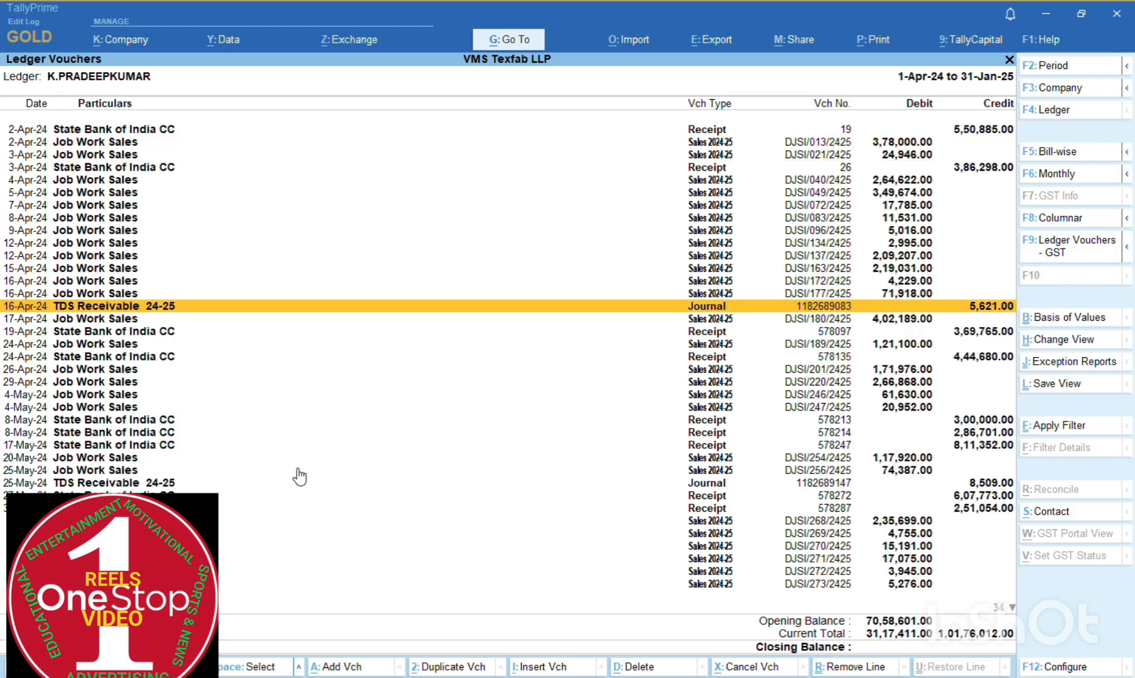
key(Down)
key(Down)
key(Down)
key(Down)
key(Down)
key(Down)
key(Down)
key(Down)
key(Down)
key(Down)
key(Down)
key(Down)
key(Down)
key(Down)
key(Down)
key(Down)
key(Down)
key(Down)
key(Down)
key(Down)
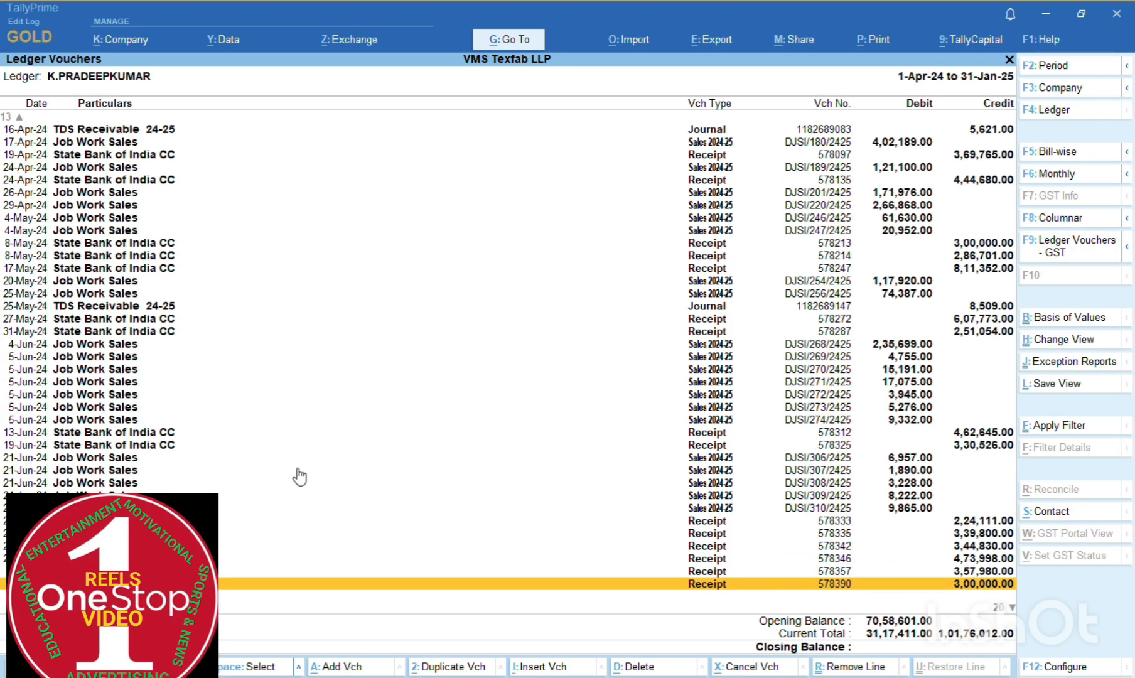
key(Up)
key(Up)
key(Up)
key(Up)
key(Up)
key(Up)
key(Up)
key(Up)
key(Up)
key(Up)
key(Up)
key(Up)
key(Up)
key(Up)
key(Up)
key(Up)
key(Up)
key(Up)
key(Up)
key(Up)
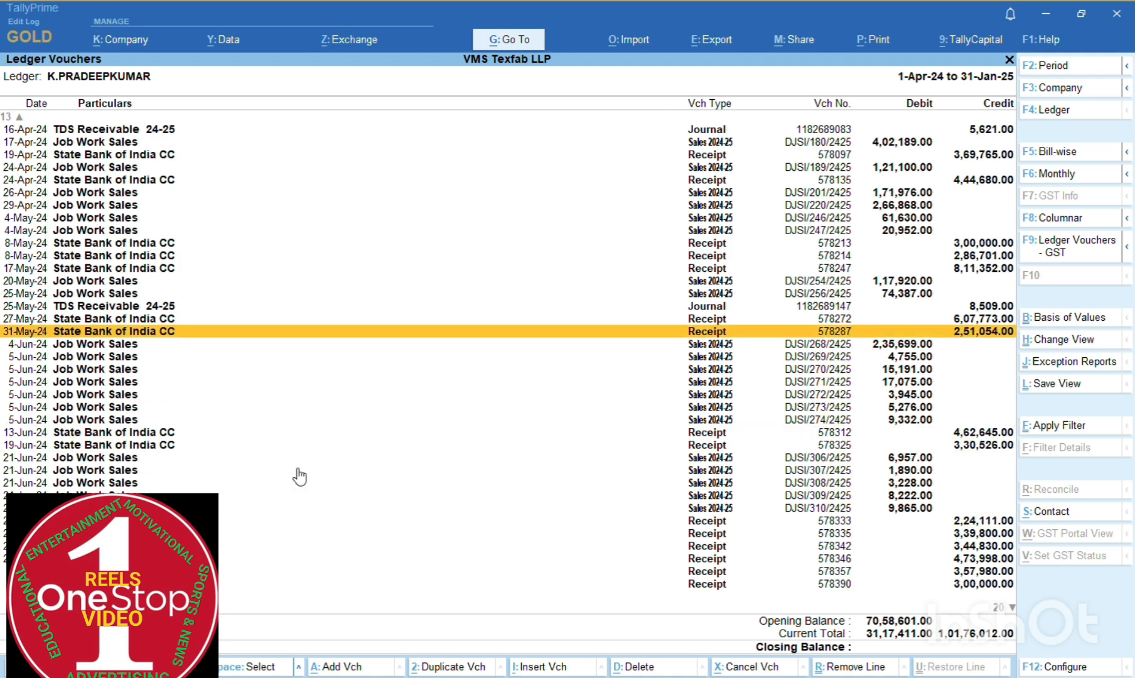
key(Up)
key(Up)
key(Up)
key(Up)
key(Up)
key(Up)
key(Up)
key(Up)
key(Up)
key(Up)
key(Up)
key(Up)
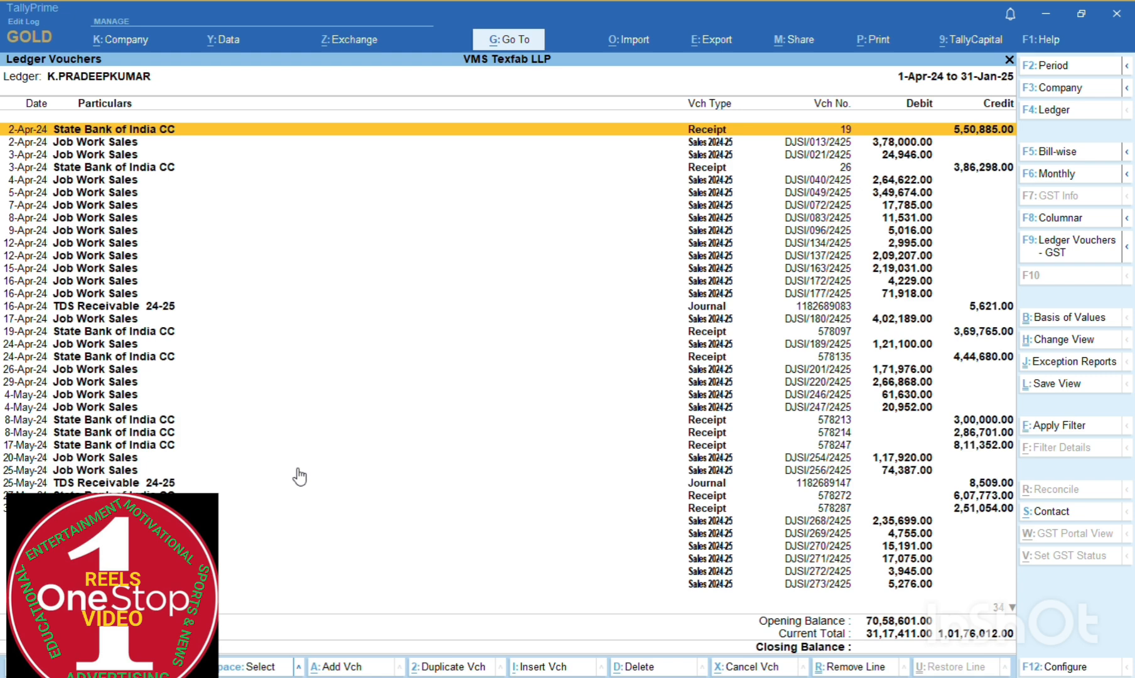
key(Down)
key(Down)
key(Down)
key(Down)
key(Down)
key(Down)
key(Down)
key(Down)
key(Down)
key(Down)
key(Down)
key(Down)
key(Down)
key(Down)
key(Down)
key(Down)
key(Down)
key(Down)
key(Down)
key(Down)
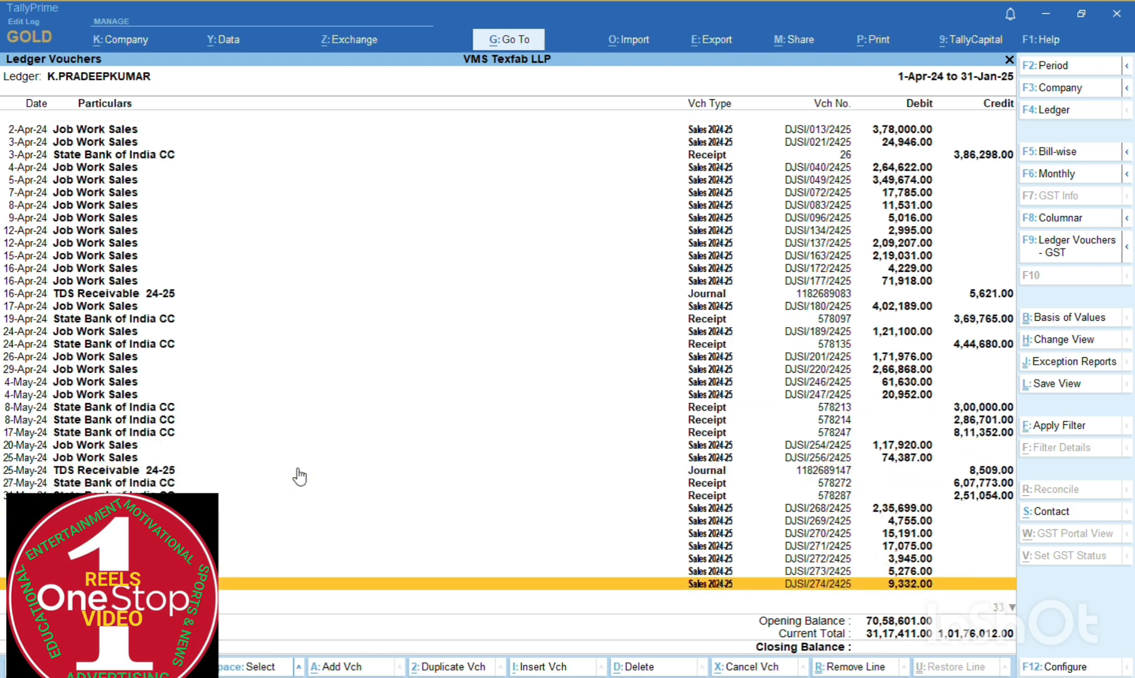
key(Down)
key(Down)
key(Down)
key(Down)
key(Down)
key(Down)
key(Down)
key(Down)
key(Down)
key(Down)
key(Down)
key(Down)
key(Down)
key(Down)
key(Down)
key(Down)
key(Down)
key(Down)
key(Down)
key(Down)
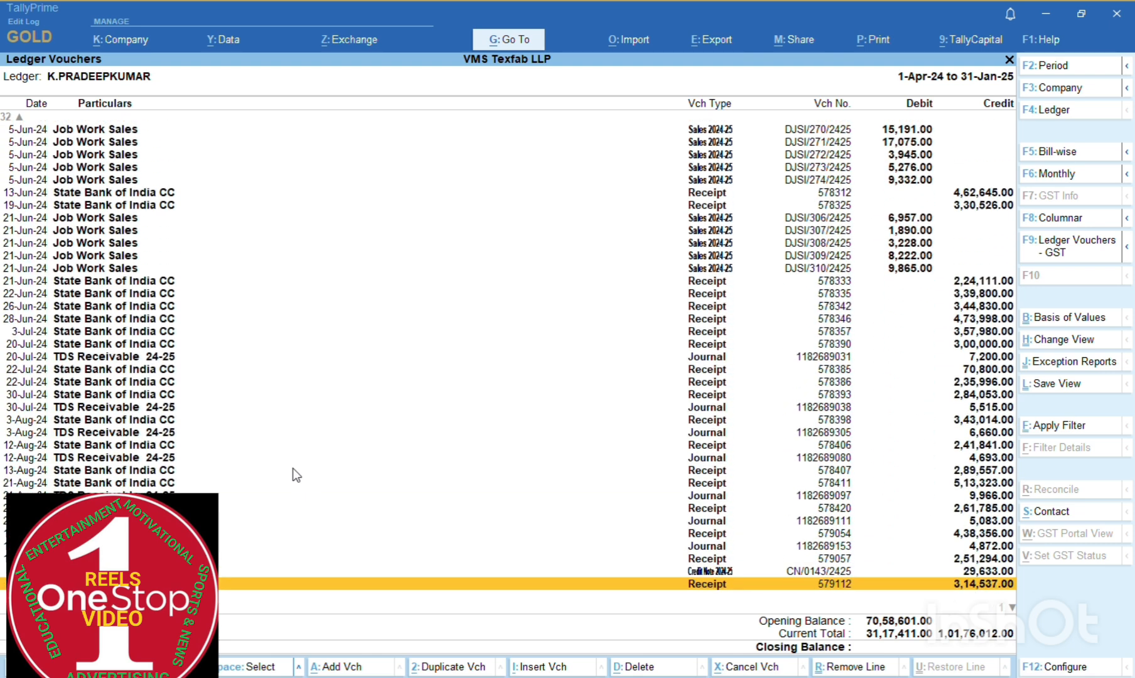
key(Down)
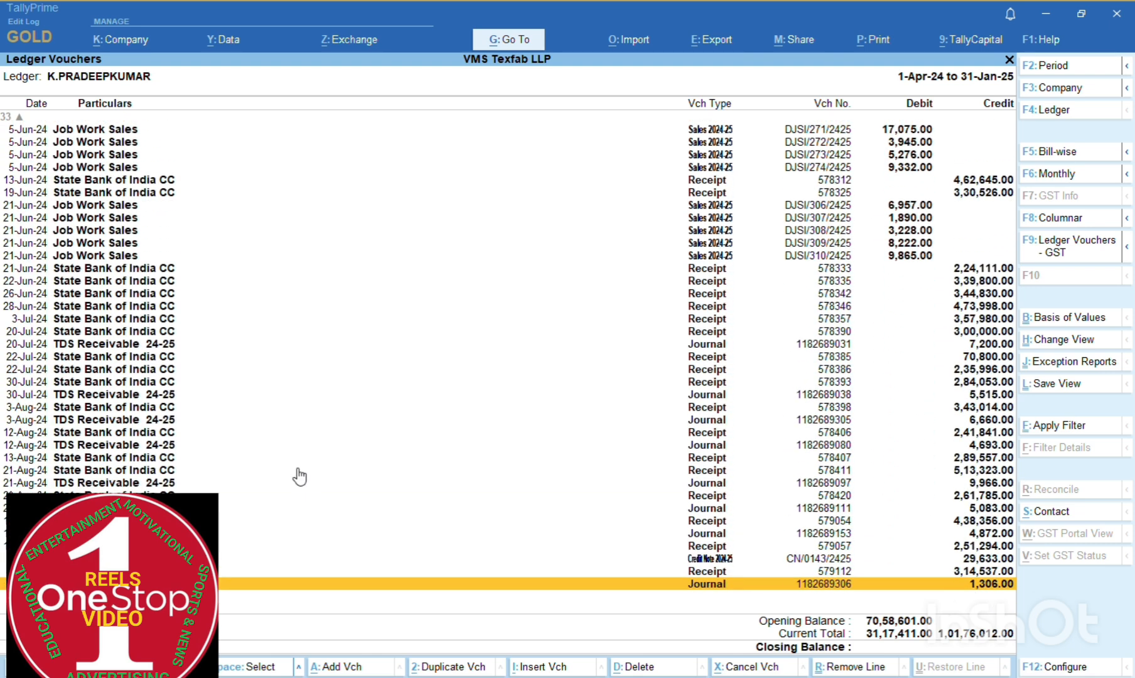
key(space)
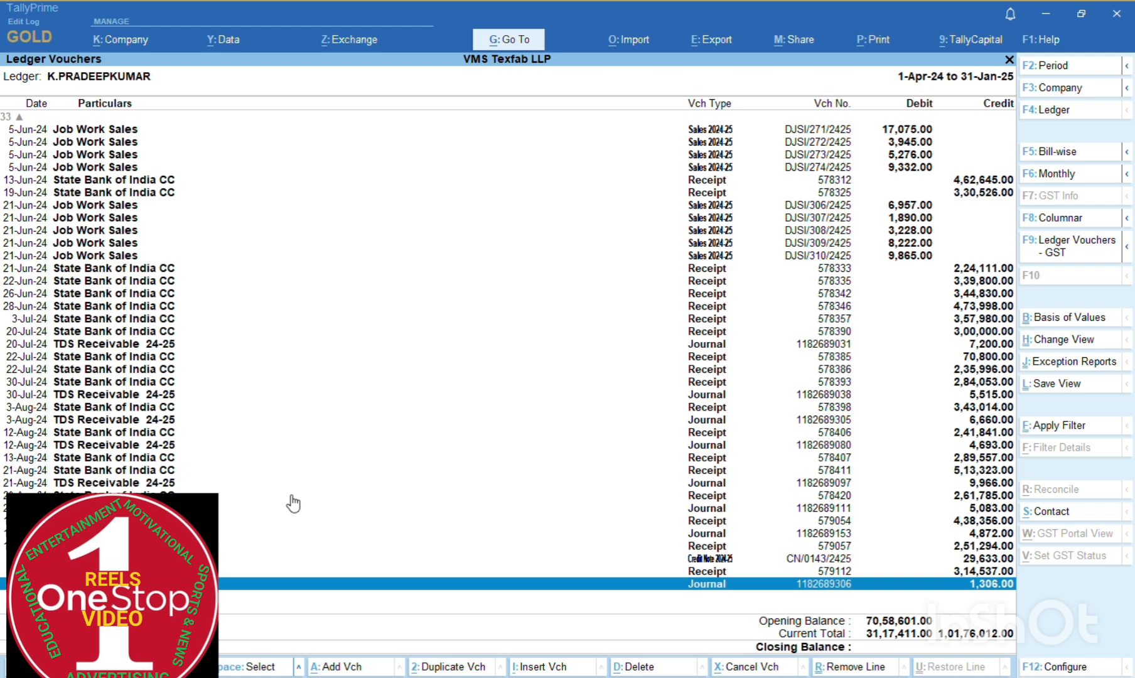
key(space)
key(space)
key(space)
key(space)
key(space)
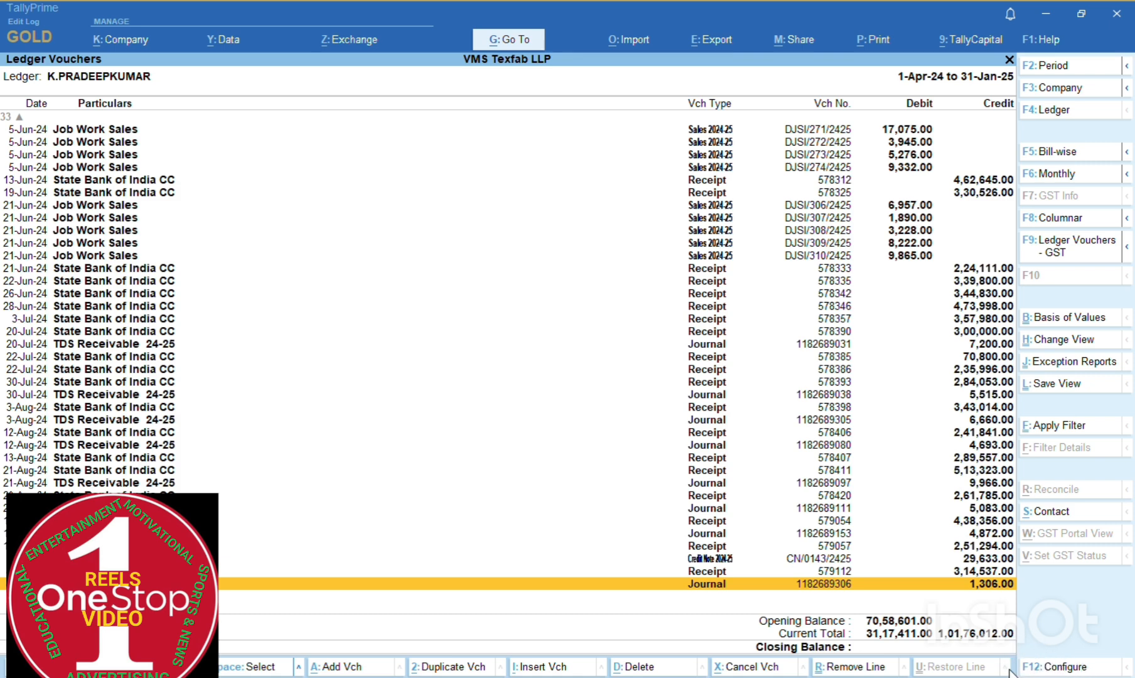
Step: Open the ledger report's configuration and choose Condensed as the Format of Report
click(1056, 670)
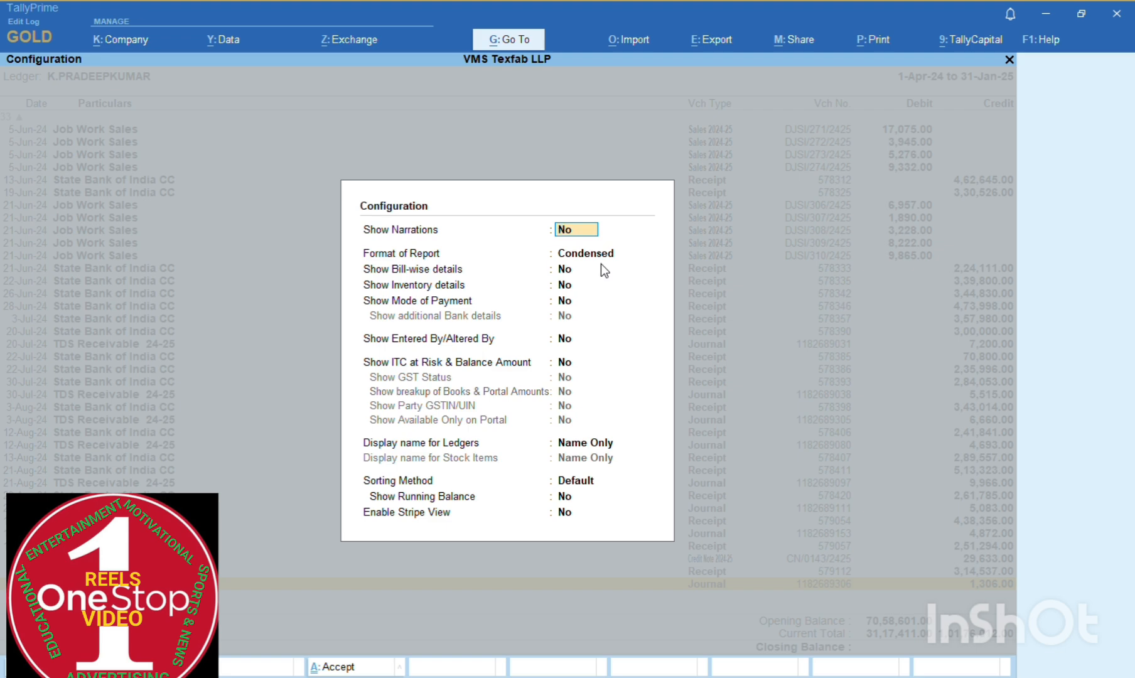
key(Return)
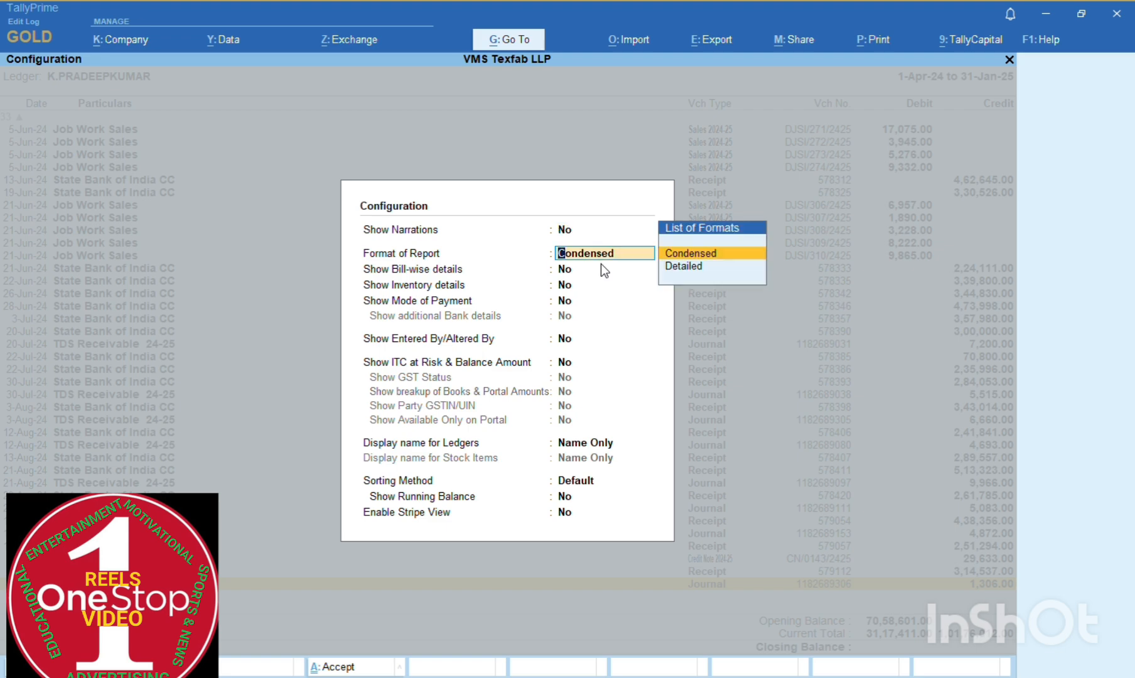
key(Down)
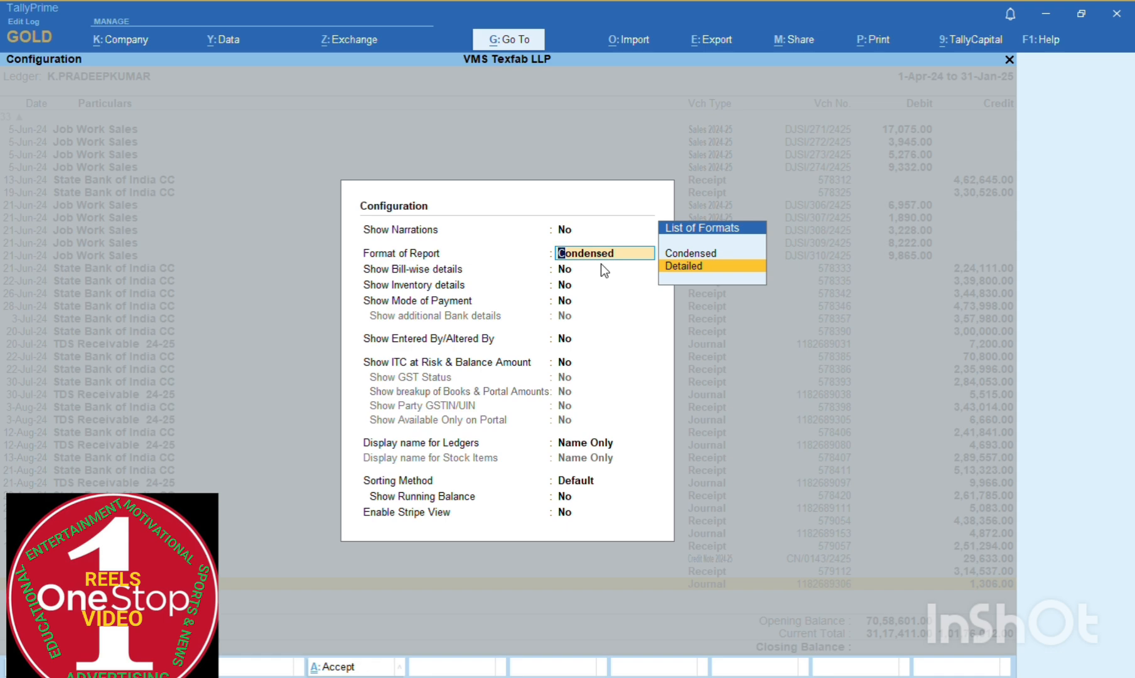
key(Up)
key(Return)
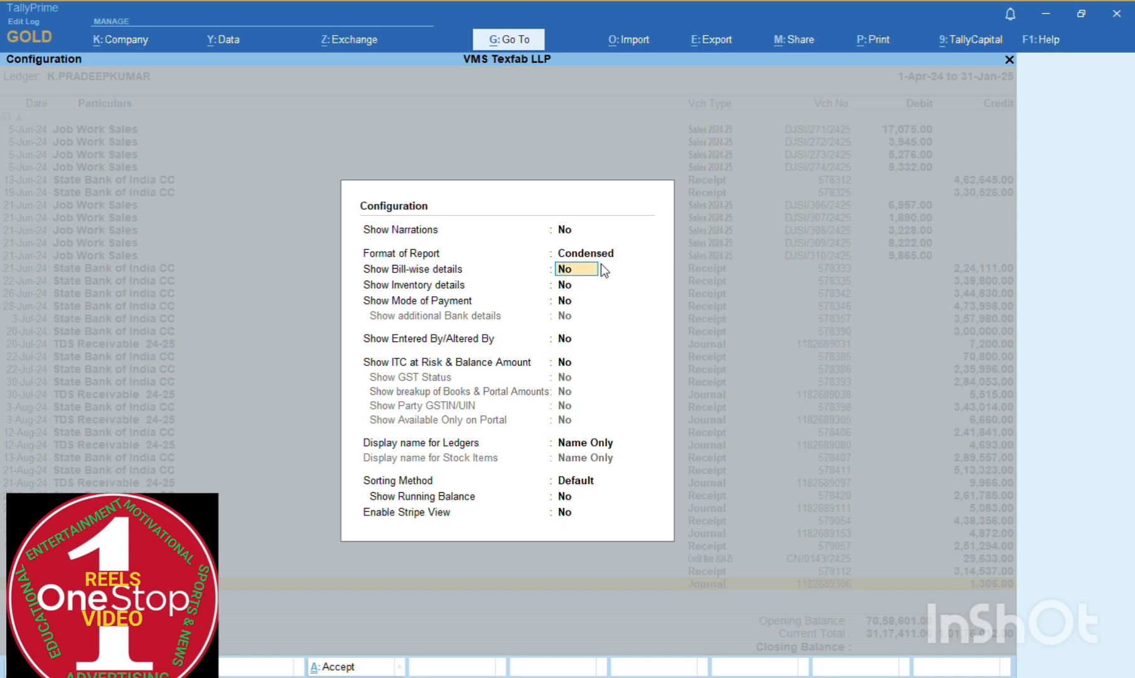
Step: Keep the Default sorting method, set Show Running Balance to Yes, and accept the ledger report configuration
key(Return)
key(Return)
key(Return)
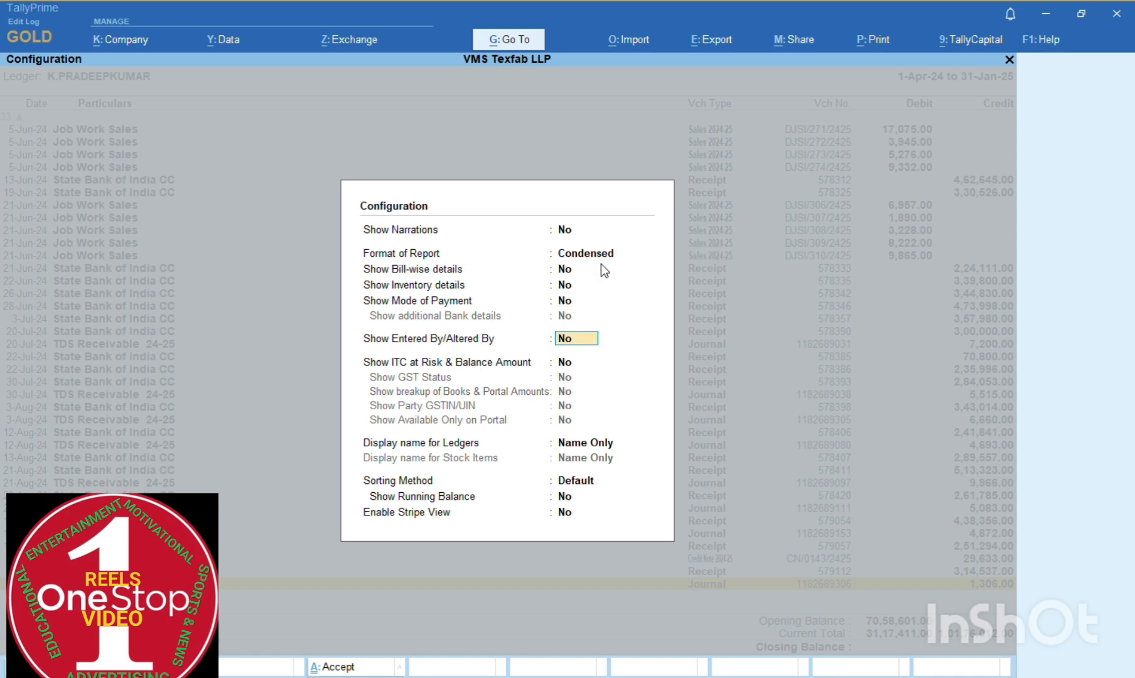
key(Return)
key(Return)
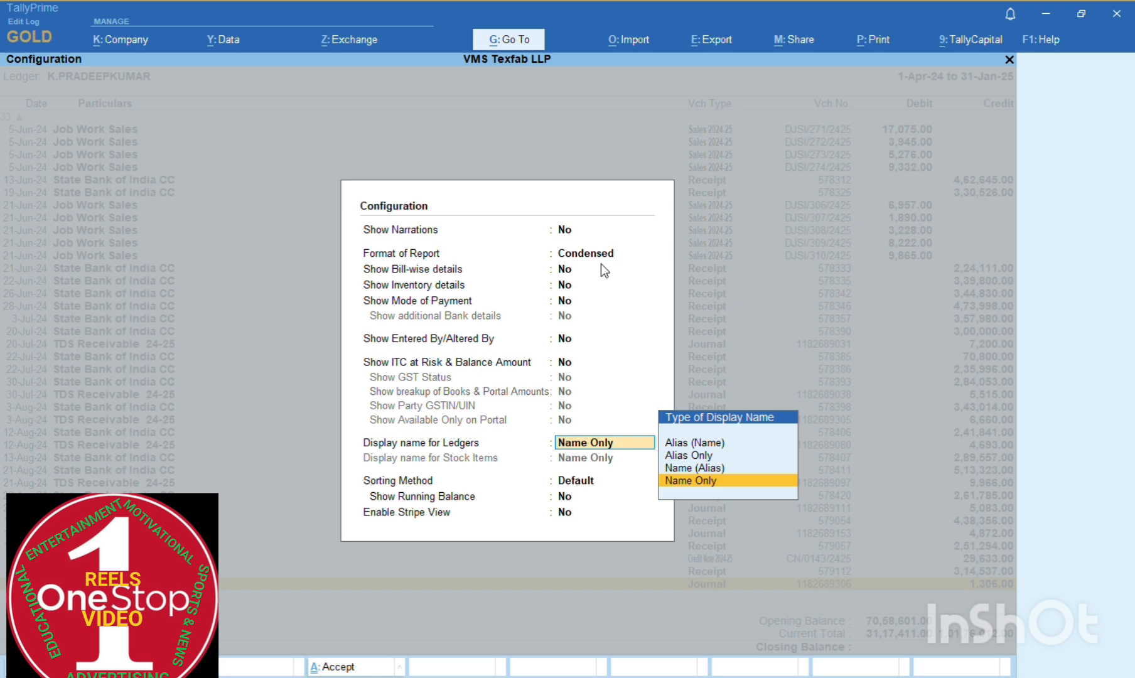
key(Return)
key(Return)
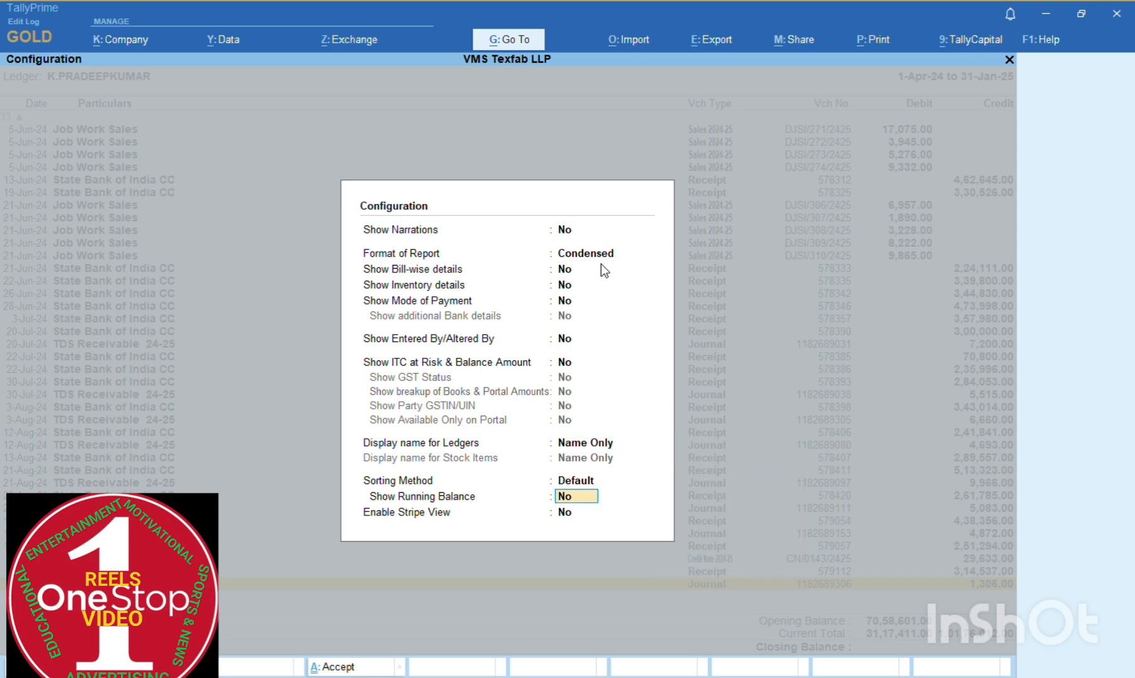
key(Up)
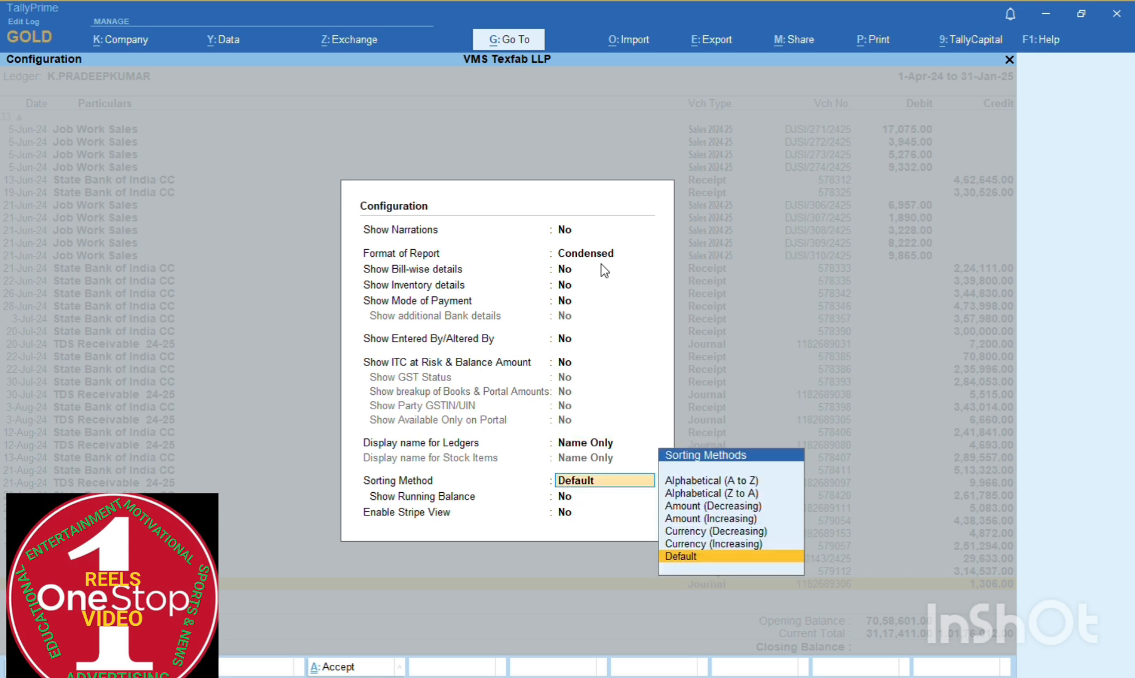
key(Up)
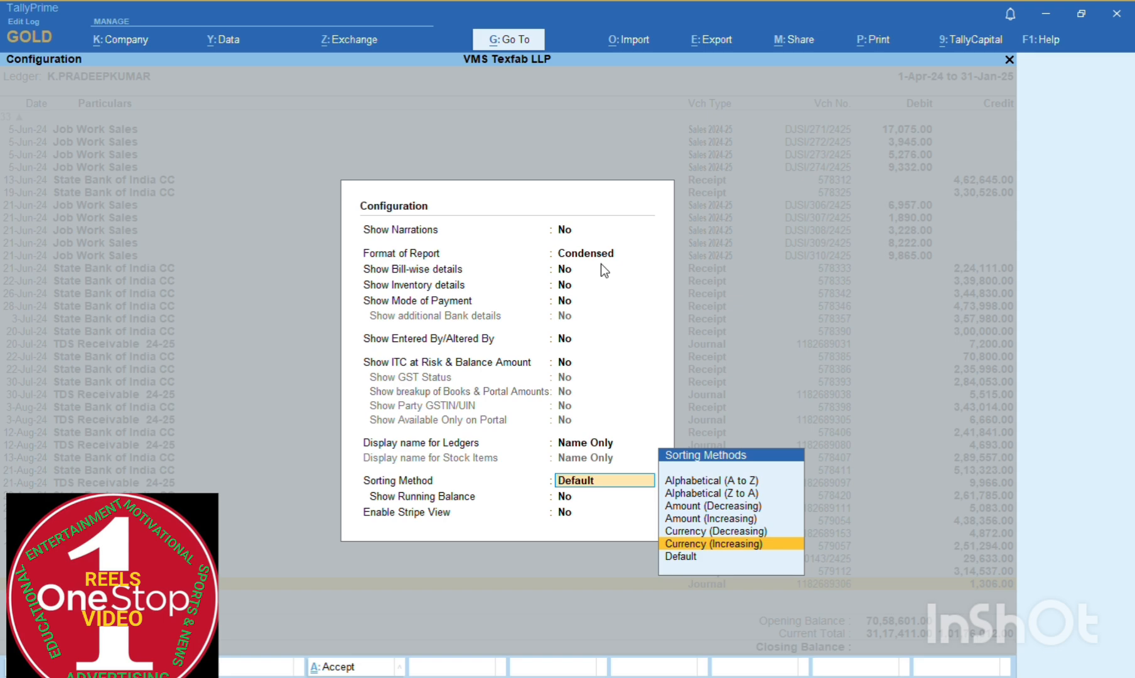
key(Down)
key(Return)
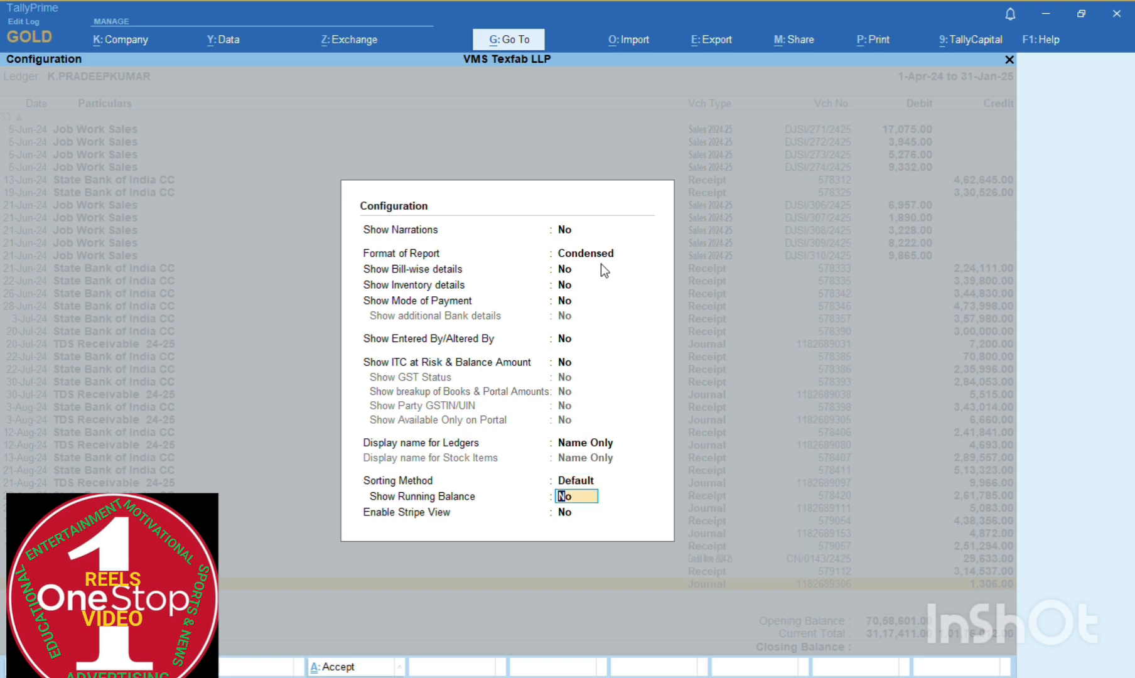
text(y)
key(Return)
key(Return)
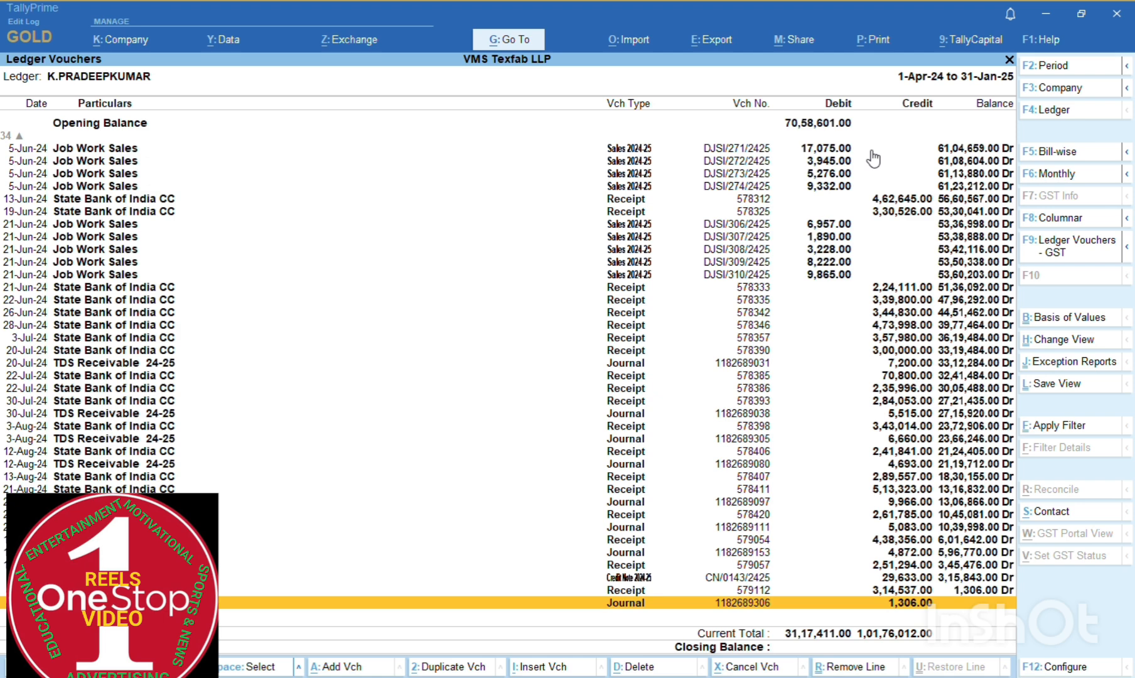
Step: Examine the running balance beside each ledger voucher, from the first entry in April to the last one in December
key(Up)
key(Up)
key(Up)
key(Up)
key(Up)
key(Up)
key(Up)
key(Up)
key(Up)
key(Up)
key(Up)
key(Up)
key(Up)
key(Up)
key(Up)
key(Up)
key(Up)
key(Up)
key(Up)
key(Up)
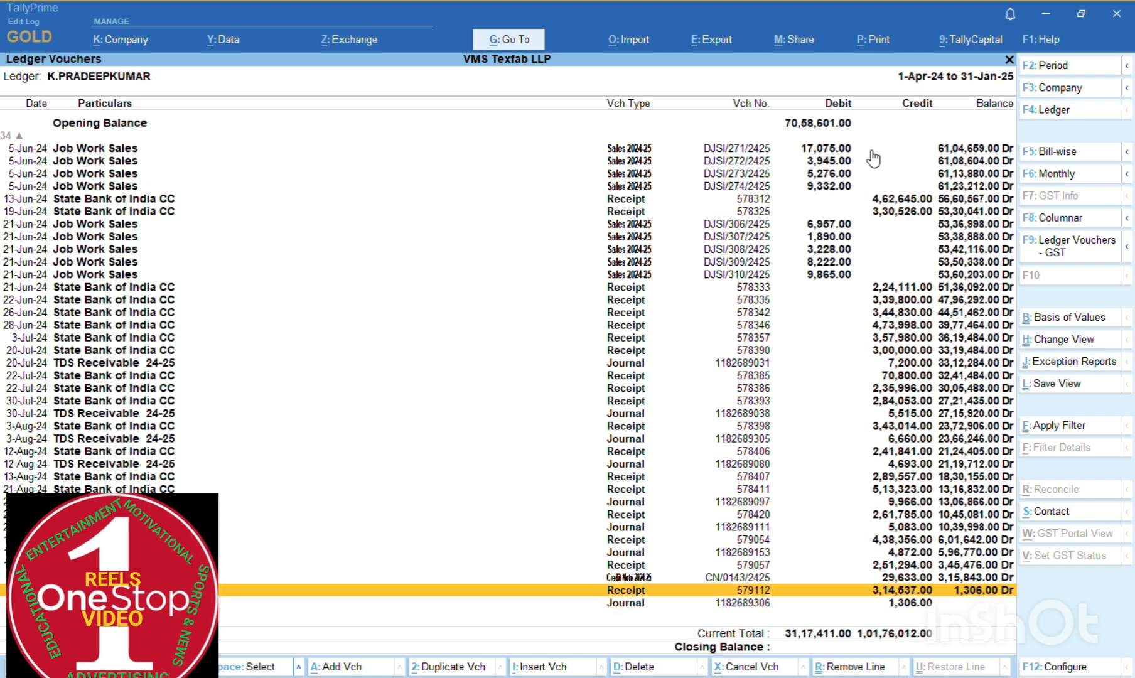
key(Up)
key(Up)
key(Up)
key(Up)
key(Up)
key(Up)
key(Up)
key(Up)
key(Up)
key(Up)
key(Up)
key(Up)
key(Up)
key(Up)
key(Up)
key(Up)
key(Up)
key(Up)
key(Up)
key(Up)
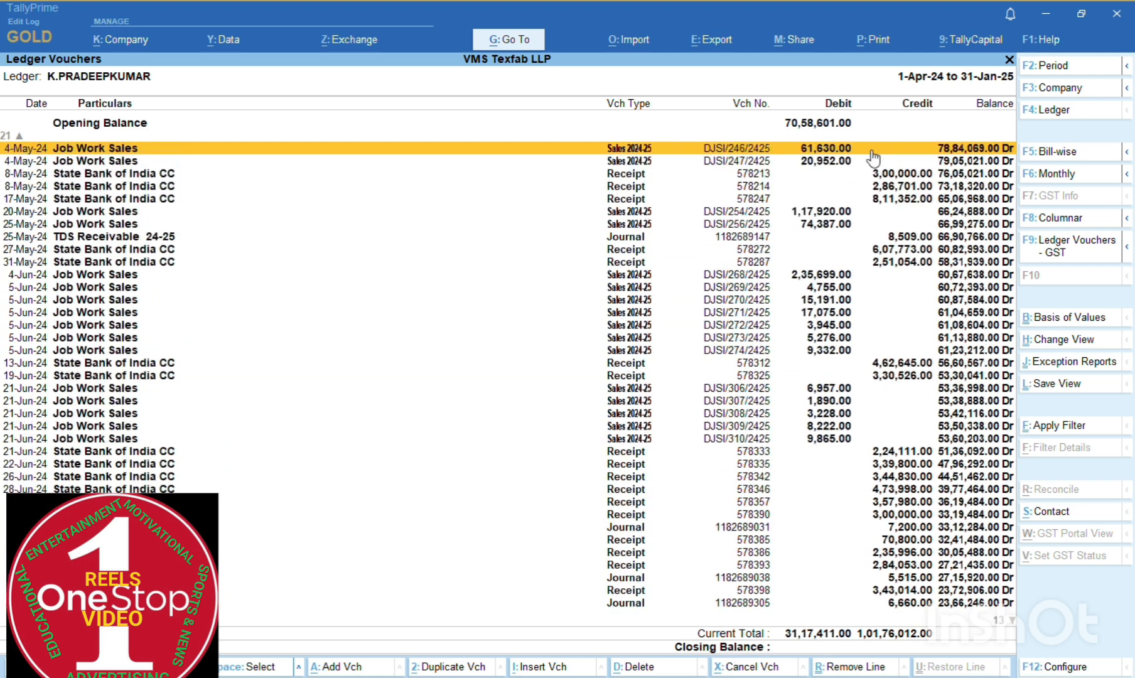
key(Down)
key(Down)
key(Down)
key(Down)
key(Down)
key(Down)
key(Down)
key(Down)
key(Down)
key(Down)
key(Down)
key(Down)
key(Down)
key(Down)
key(Down)
key(Down)
key(Down)
key(Down)
key(Down)
key(Down)
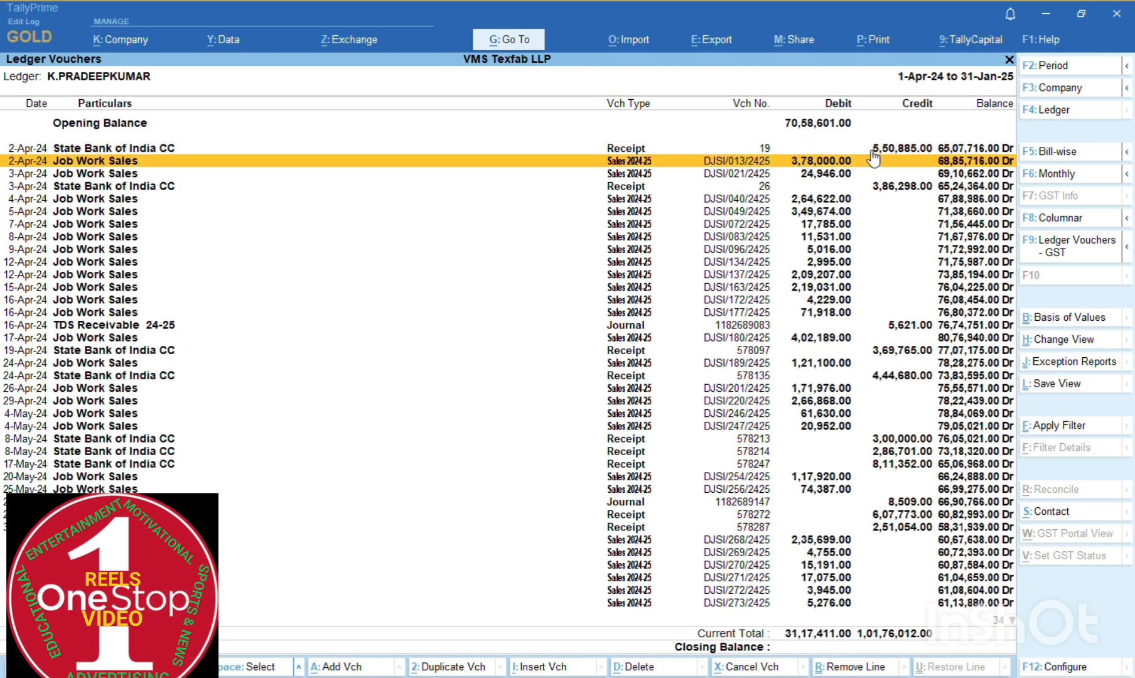
key(Down)
key(Down)
key(Down)
key(Down)
key(Down)
key(Down)
key(Down)
key(Down)
key(Down)
key(Down)
key(Down)
key(Down)
key(Down)
key(Down)
key(Down)
key(Down)
key(Down)
key(Down)
key(Down)
key(Down)
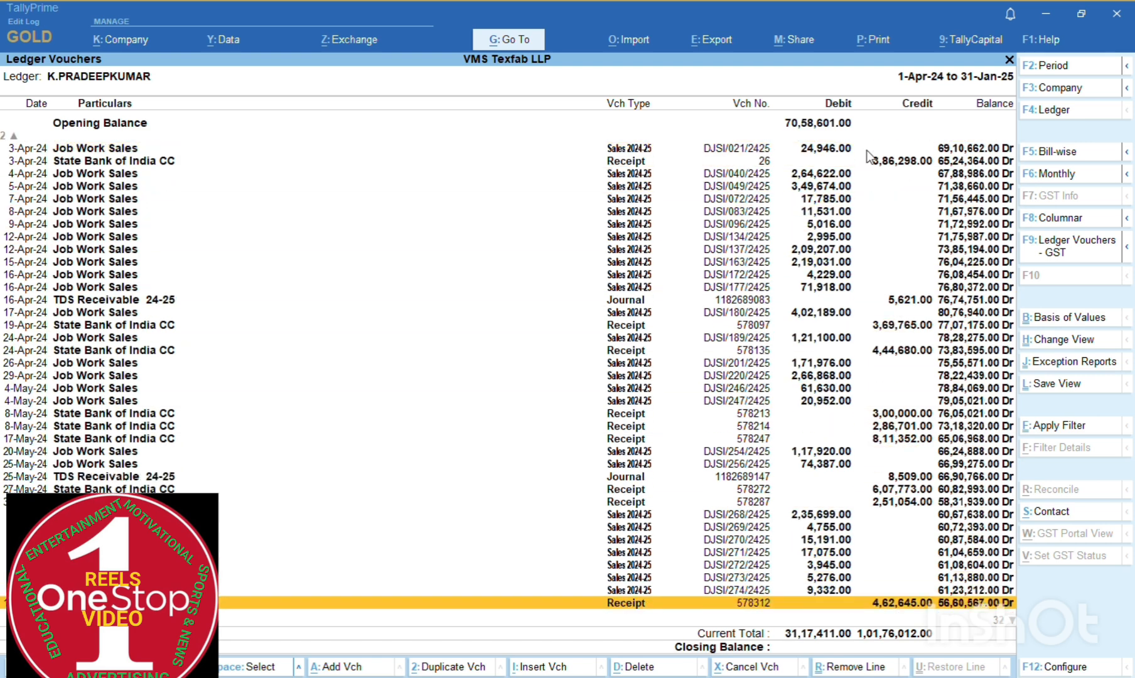
key(Down)
key(Down)
key(Down)
key(Down)
key(Down)
key(Down)
key(Down)
key(Down)
key(Down)
key(Down)
key(Down)
key(Down)
key(Down)
key(Down)
key(Down)
key(Down)
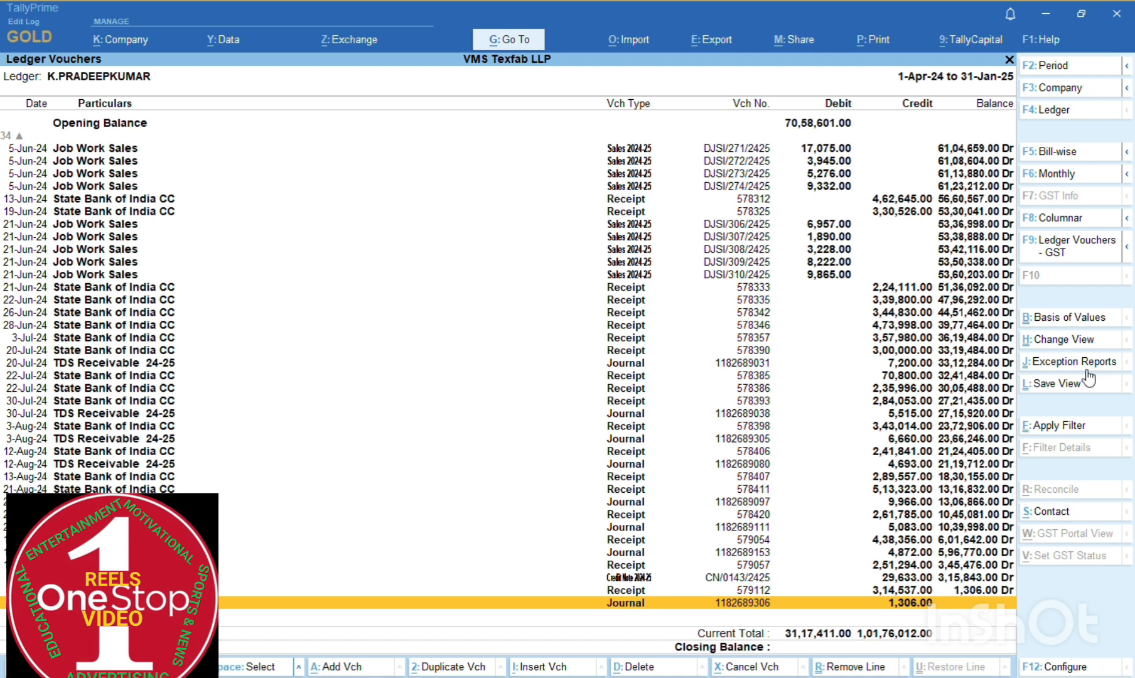
click(971, 589)
click(919, 607)
Step: Close the customer's ledger report and the ledger selection to get back to Account Books
key(Escape)
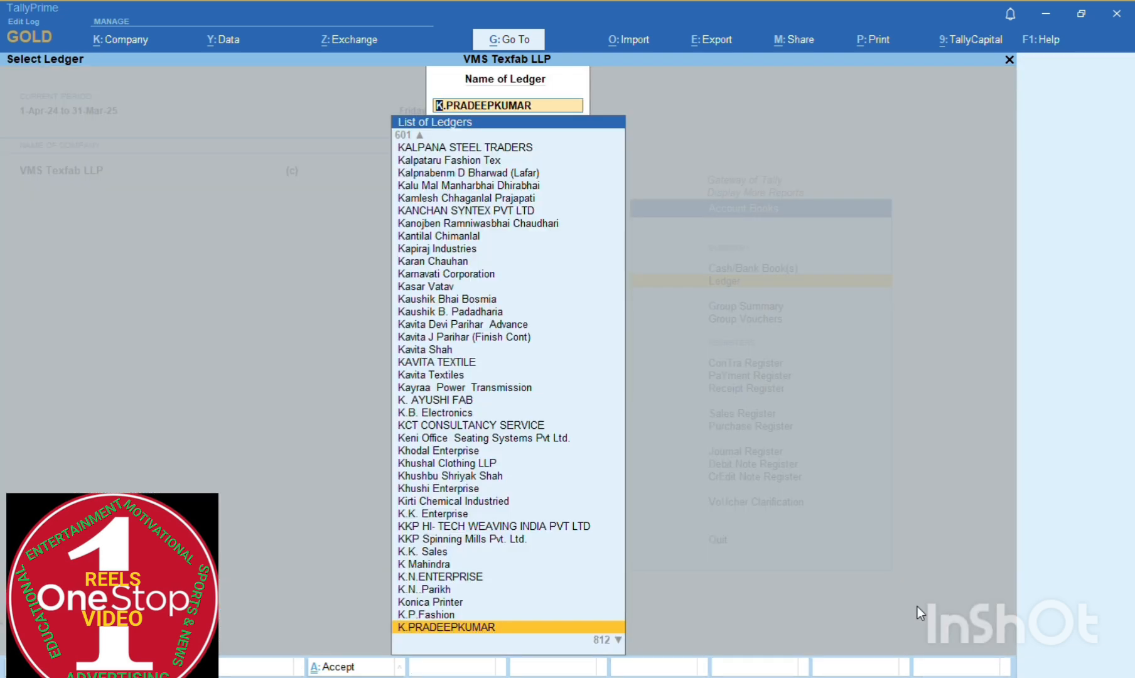
key(BackSpace)
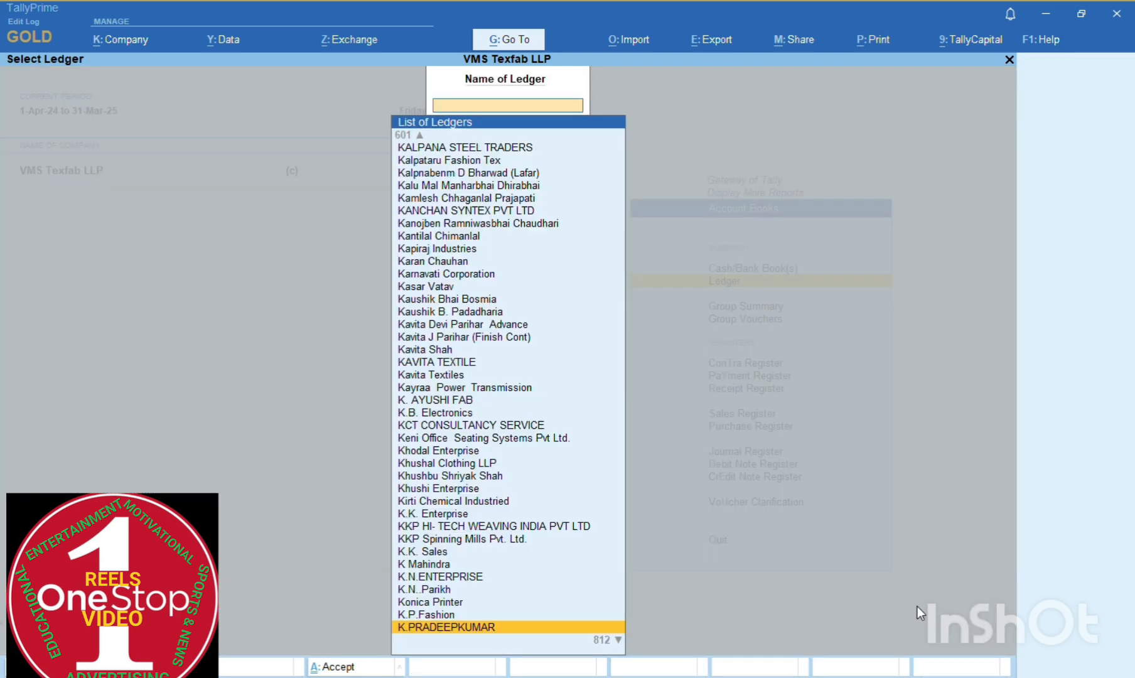
key(Escape)
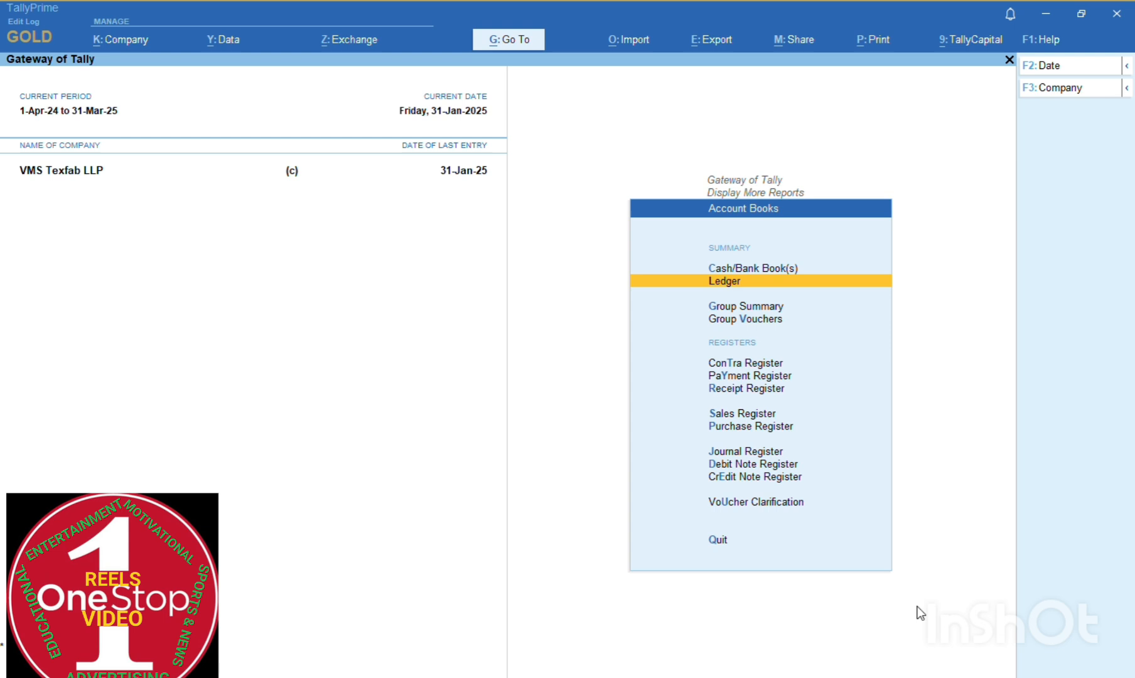
key(Return)
text(K Pra)
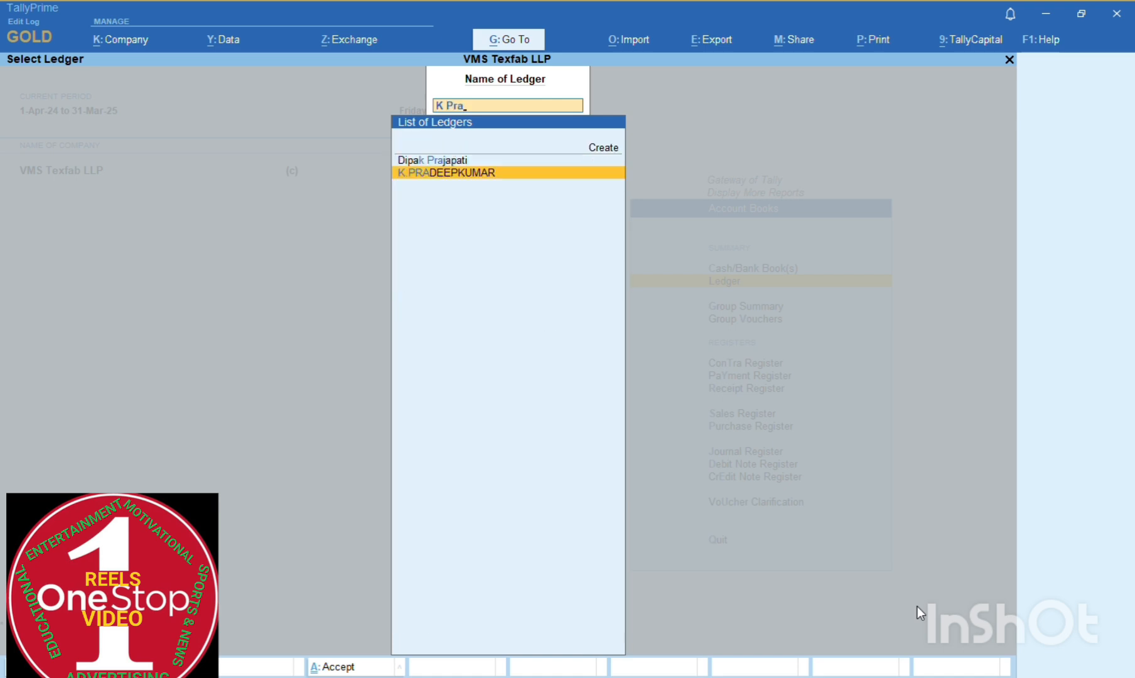
key(Escape)
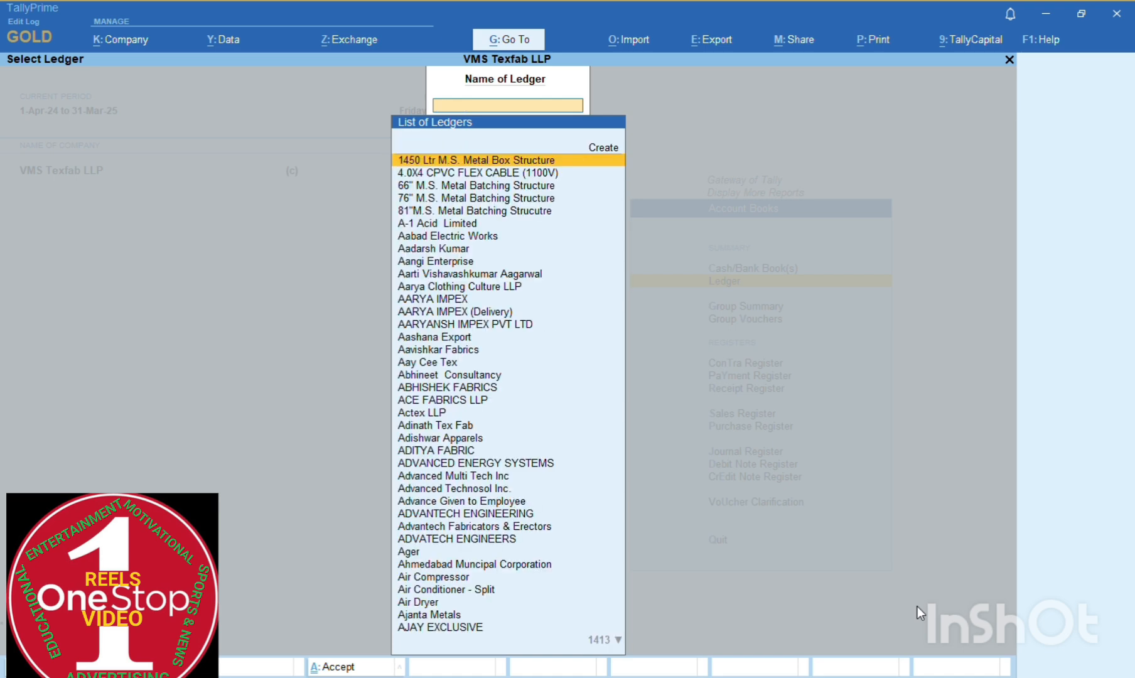
key(Escape)
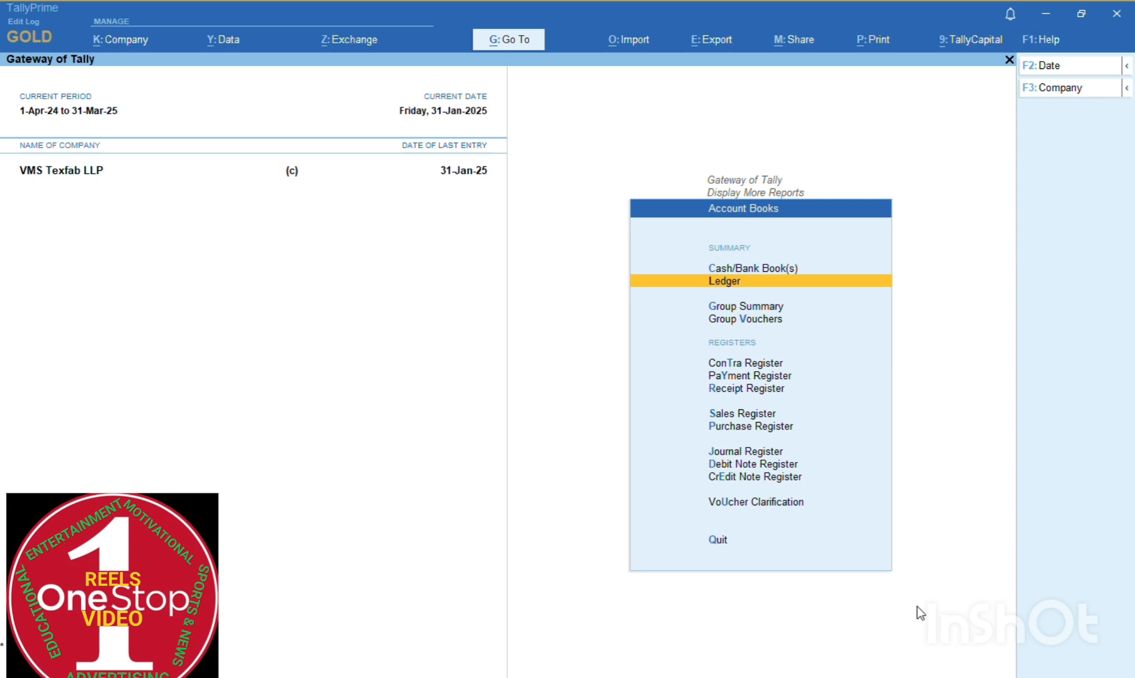
Step: Leave Account Books and Display More Reports to return to the Gateway of Tally
key(Escape)
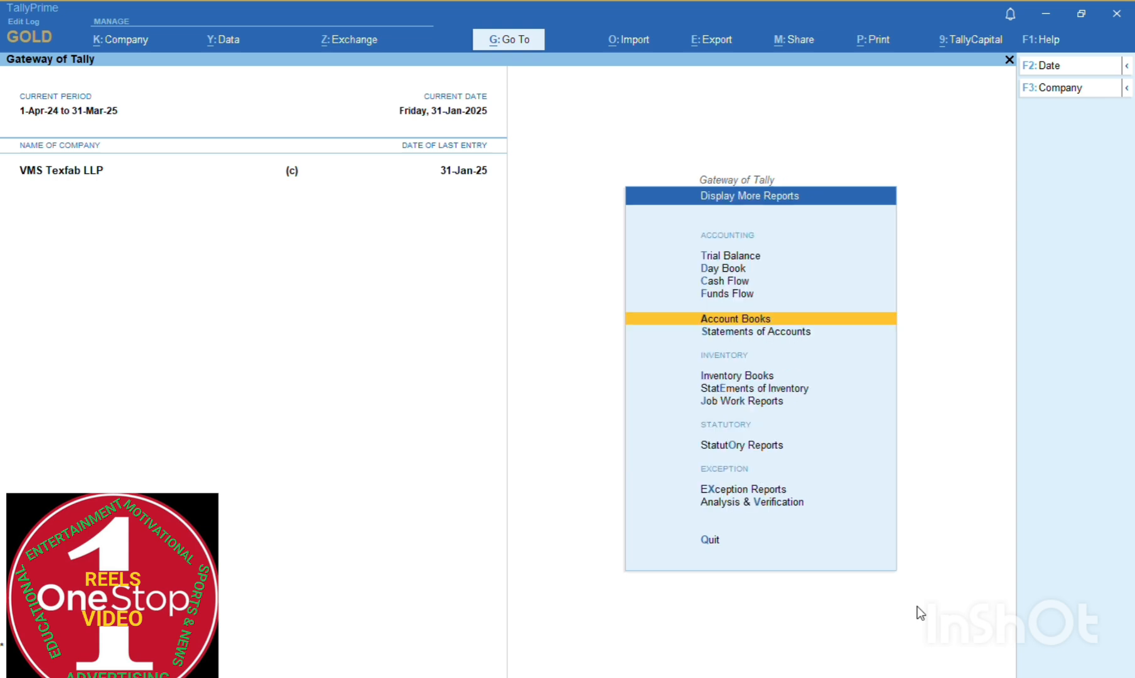
key(Escape)
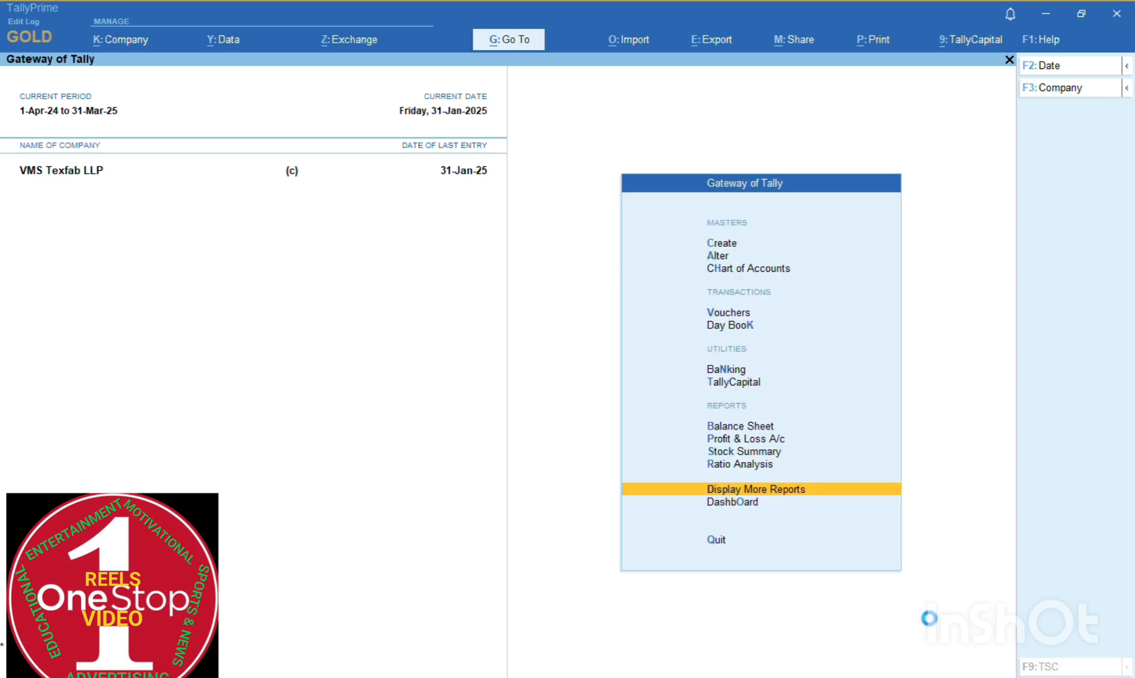
key(Escape)
key(Escape)
Step: Go to Account Books under Display More Reports from the Gateway of Tally
key(Down)
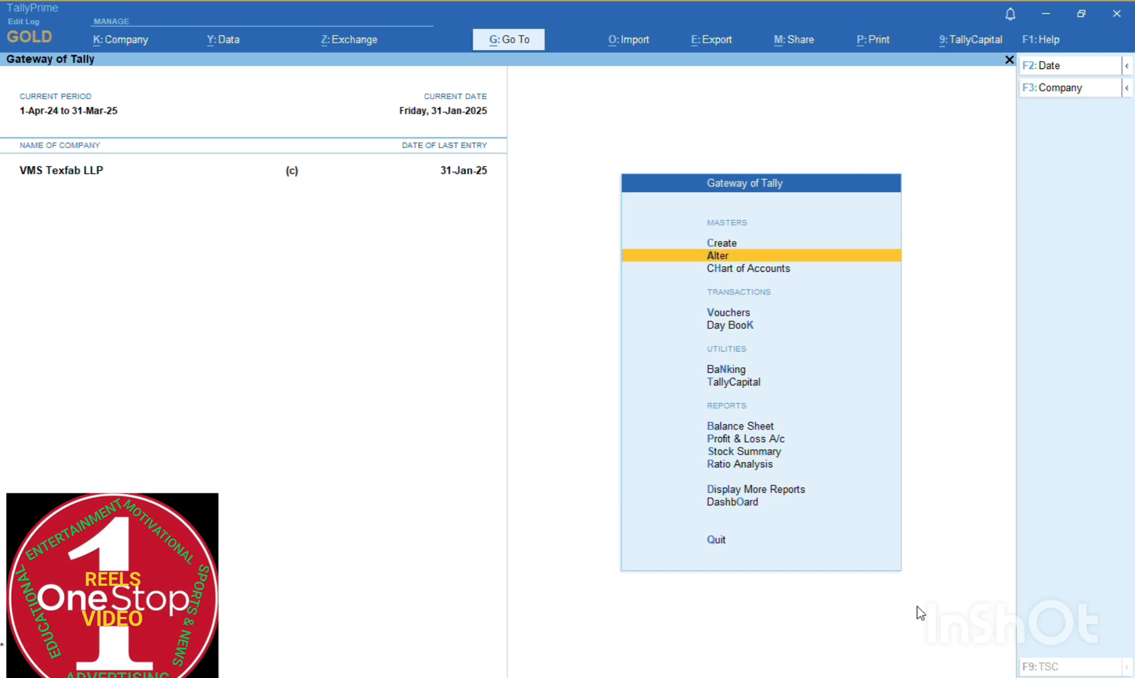
key(Down)
key(Down)
key(Down)
key(Down)
key(Down)
key(Down)
key(Down)
key(Down)
key(Down)
key(Down)
key(Return)
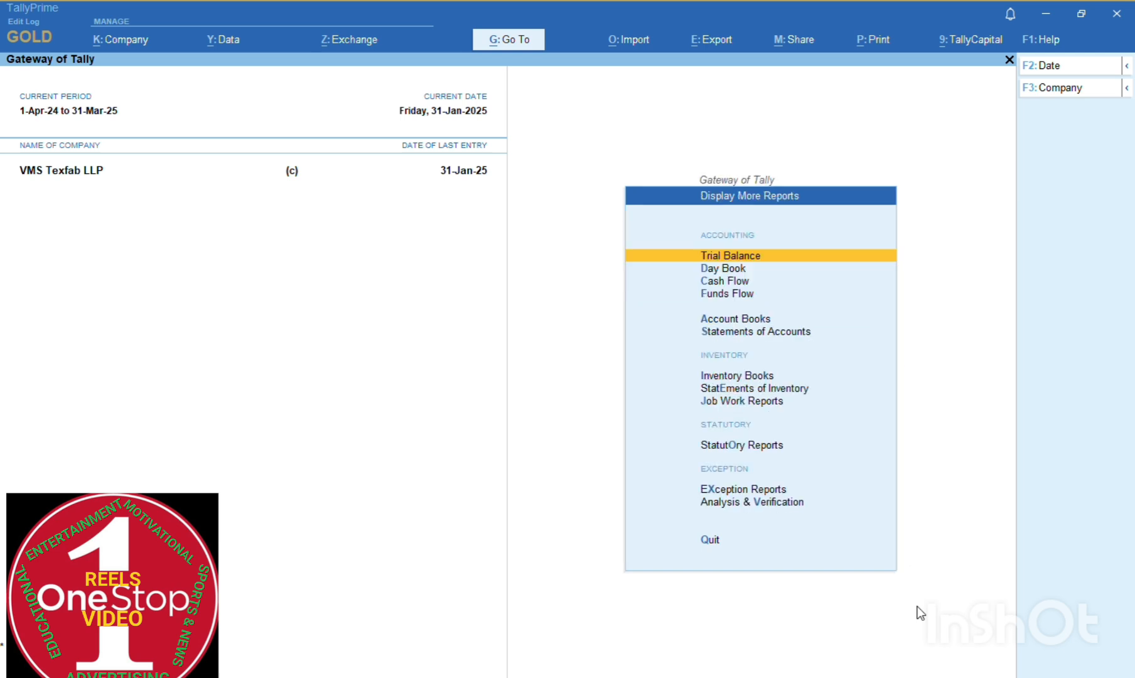
key(Down)
key(Down)
key(Down)
key(Down)
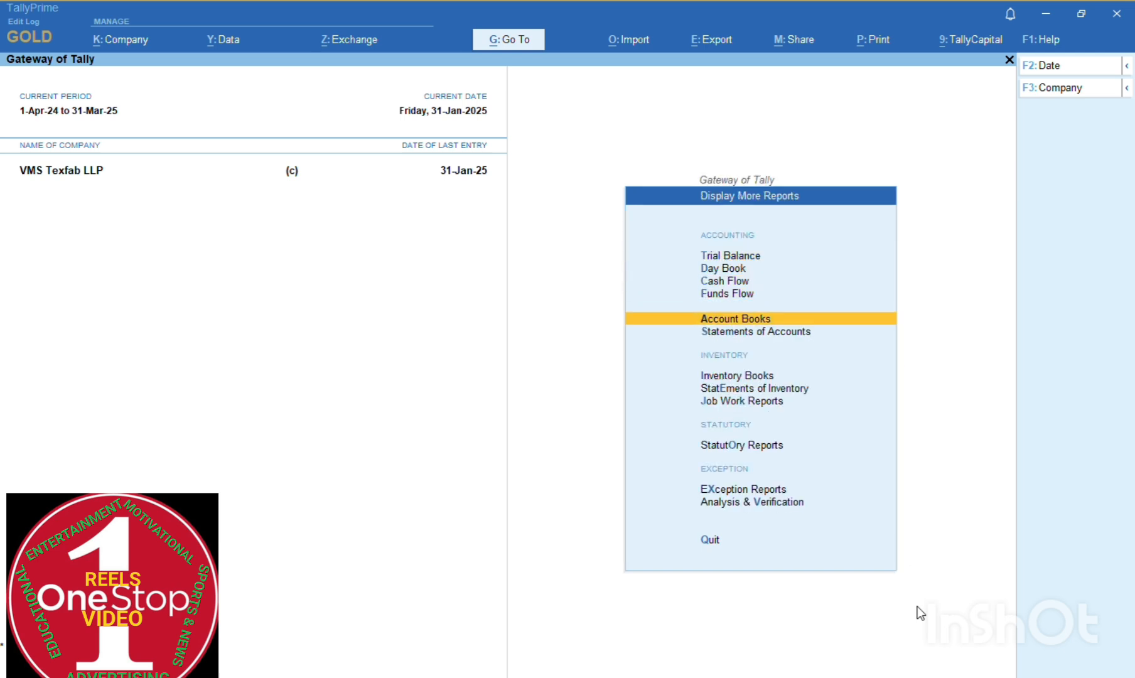
key(Return)
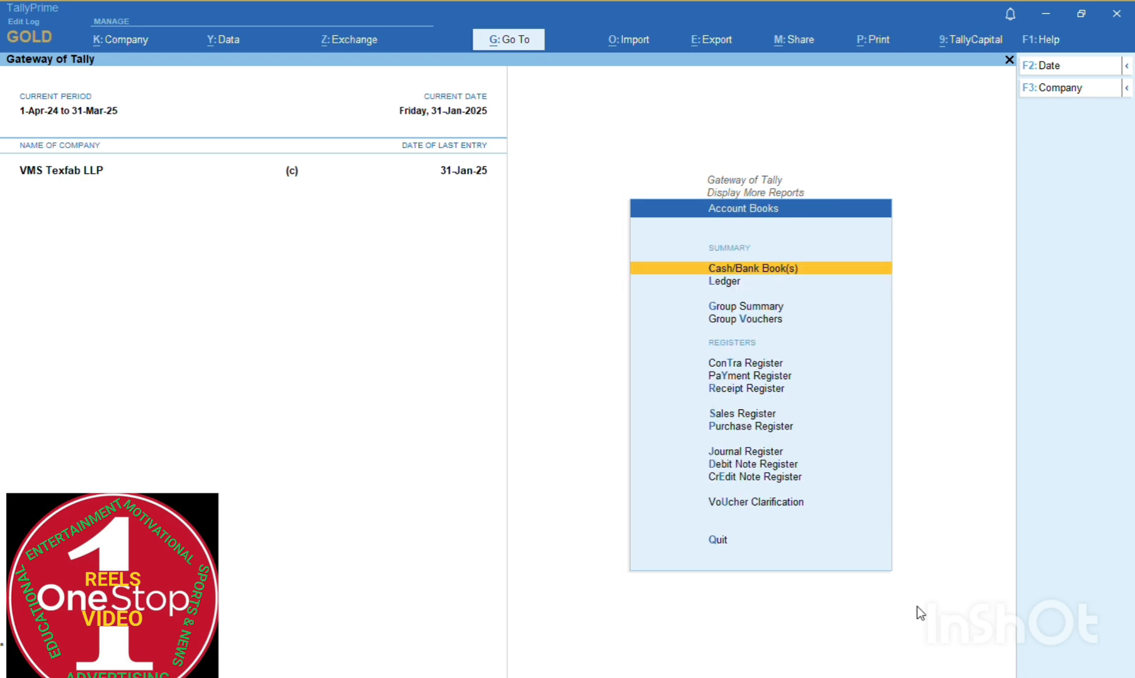
Step: Open the Ledger account book for the customer by entering the customer's ledger name
key(Down)
key(Return)
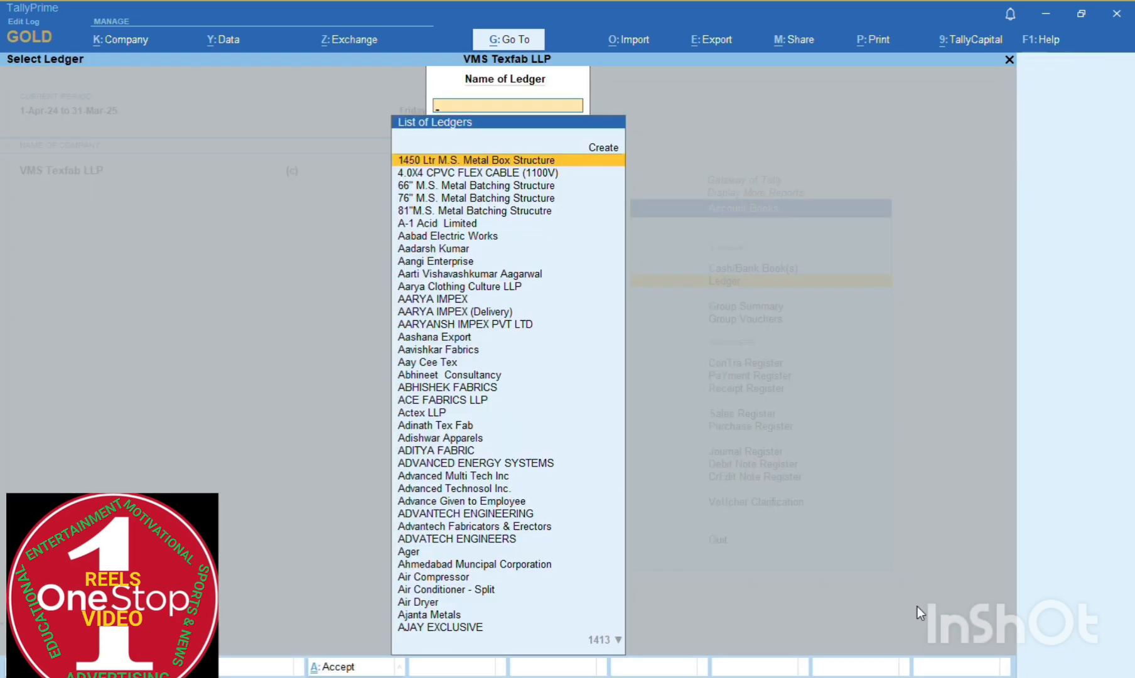
text(K Pradee)
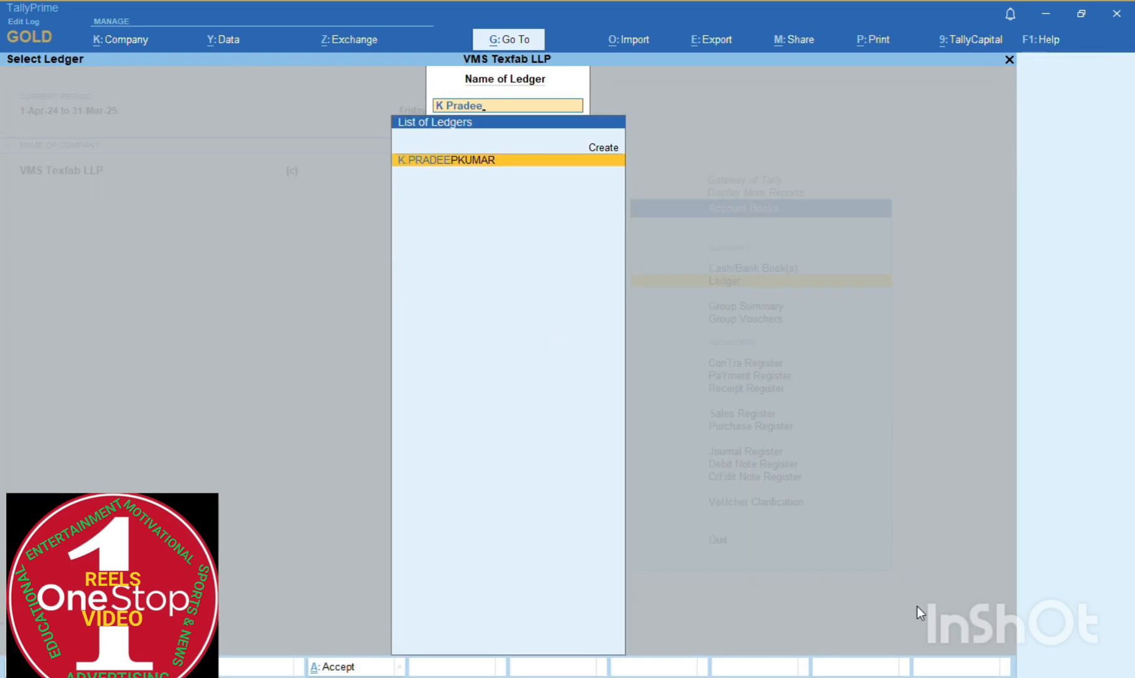
key(Return)
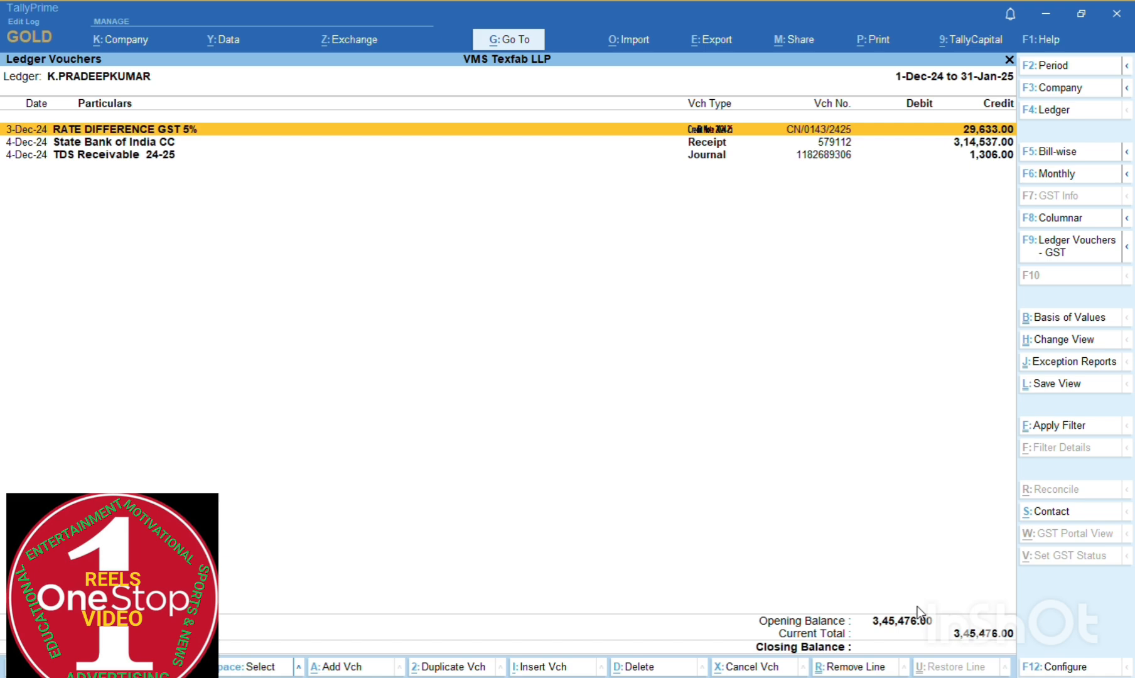
Step: Set the reopened ledger's period to 1-Apr-24 through 31-Jan-25
key(alt+F2)
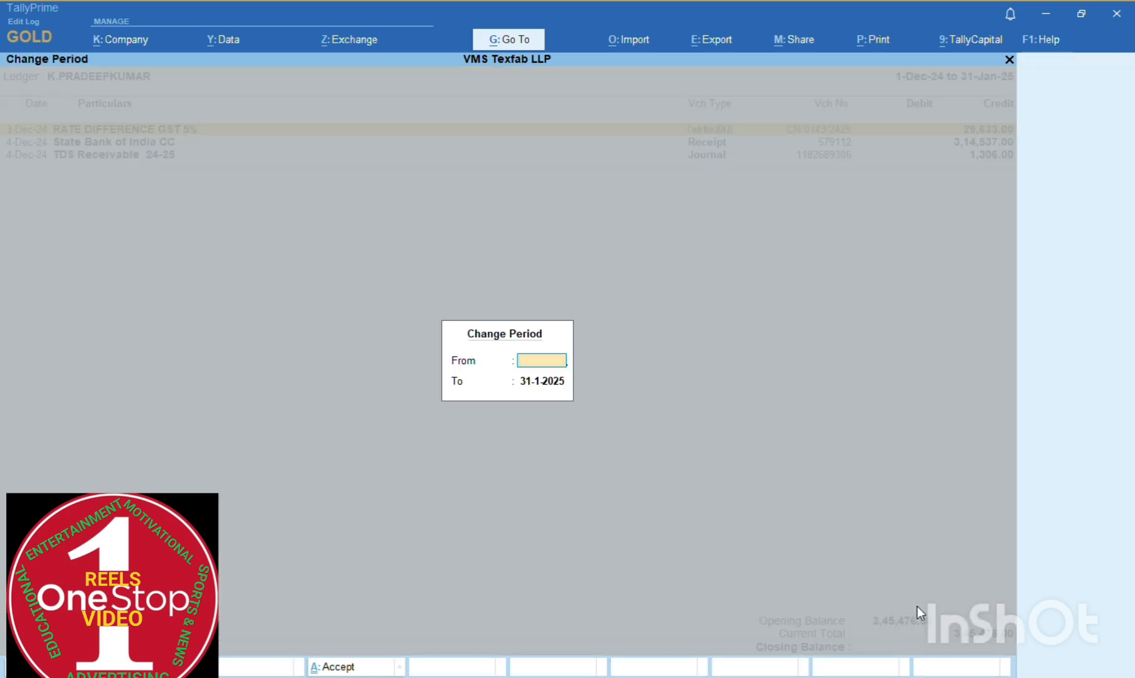
key(Return)
key(Return)
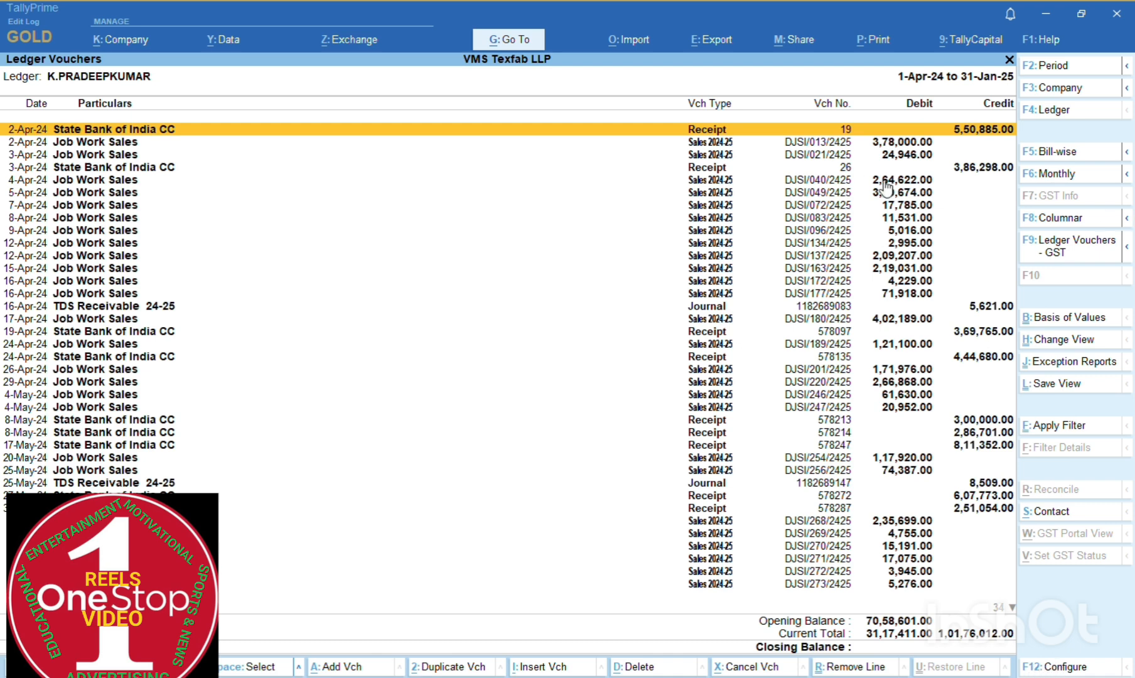
Step: Change the ledger view to the Payment Performance report, expanding the list of views to find it
click(1065, 343)
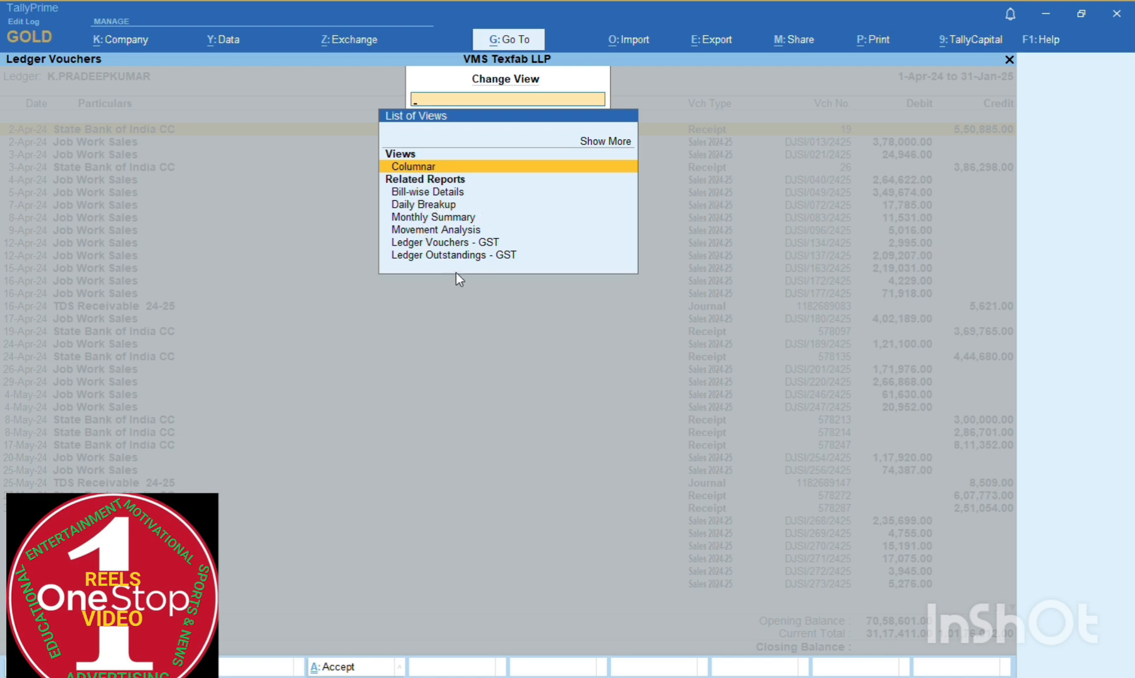
click(596, 145)
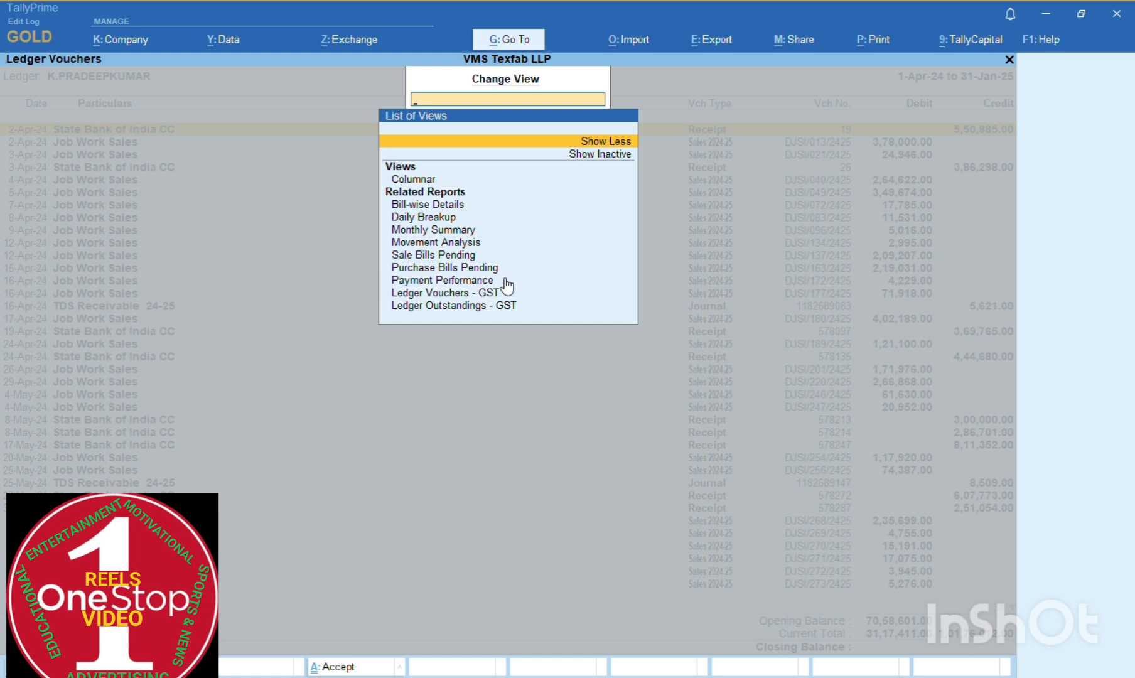
click(443, 283)
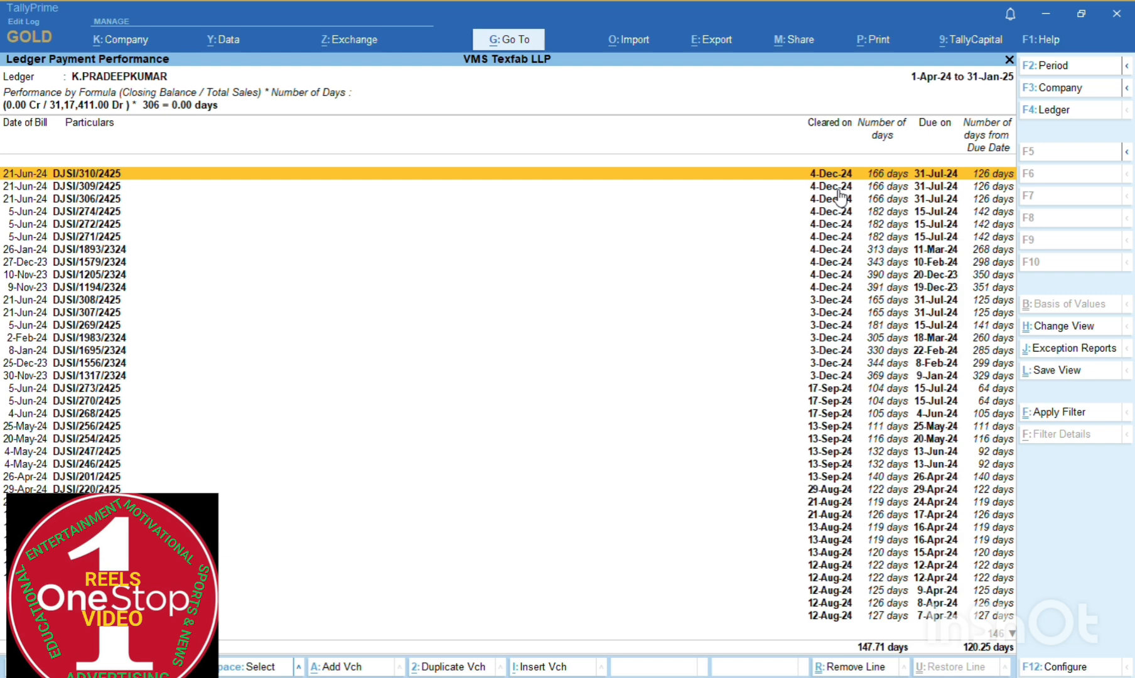
Step: Expand and collapse the voucher details of the first 21-Jun-24 bill, and select the bill dated 2-Feb-24 to review its payment days
key(shift+Return)
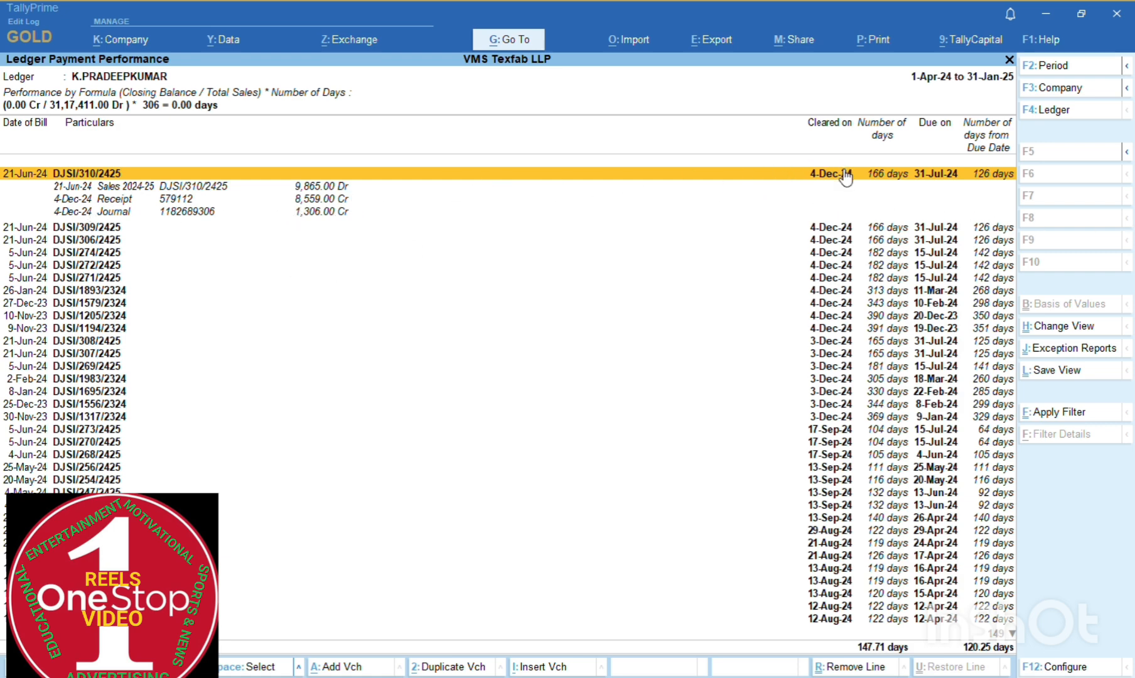
key(shift+Return)
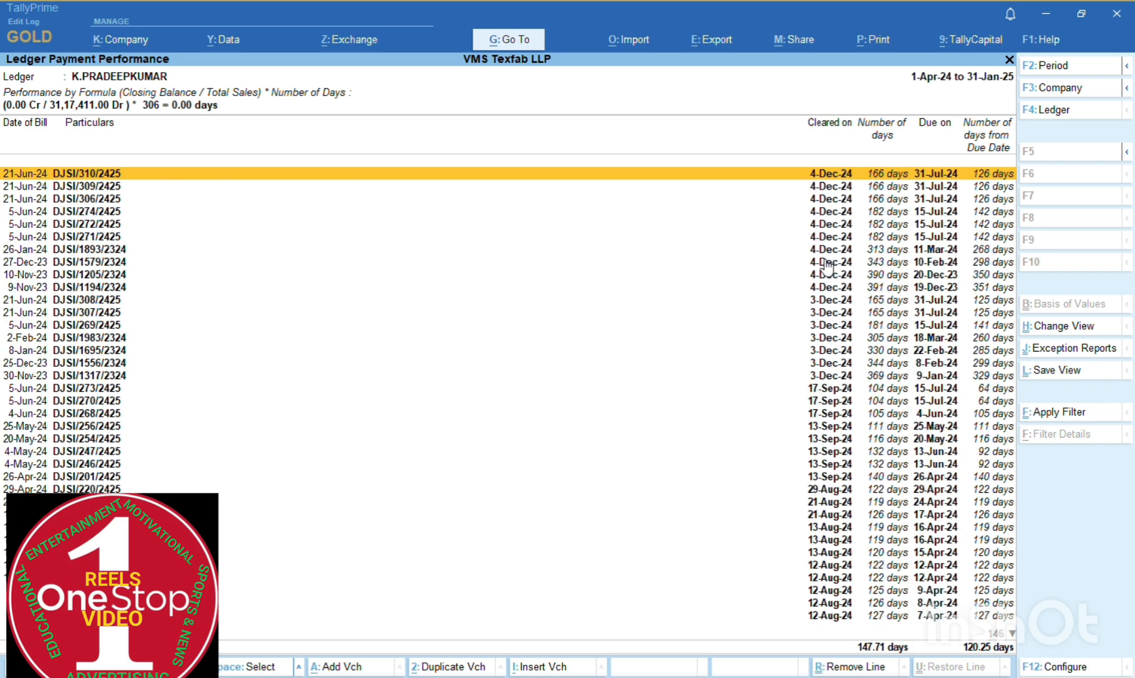
click(830, 338)
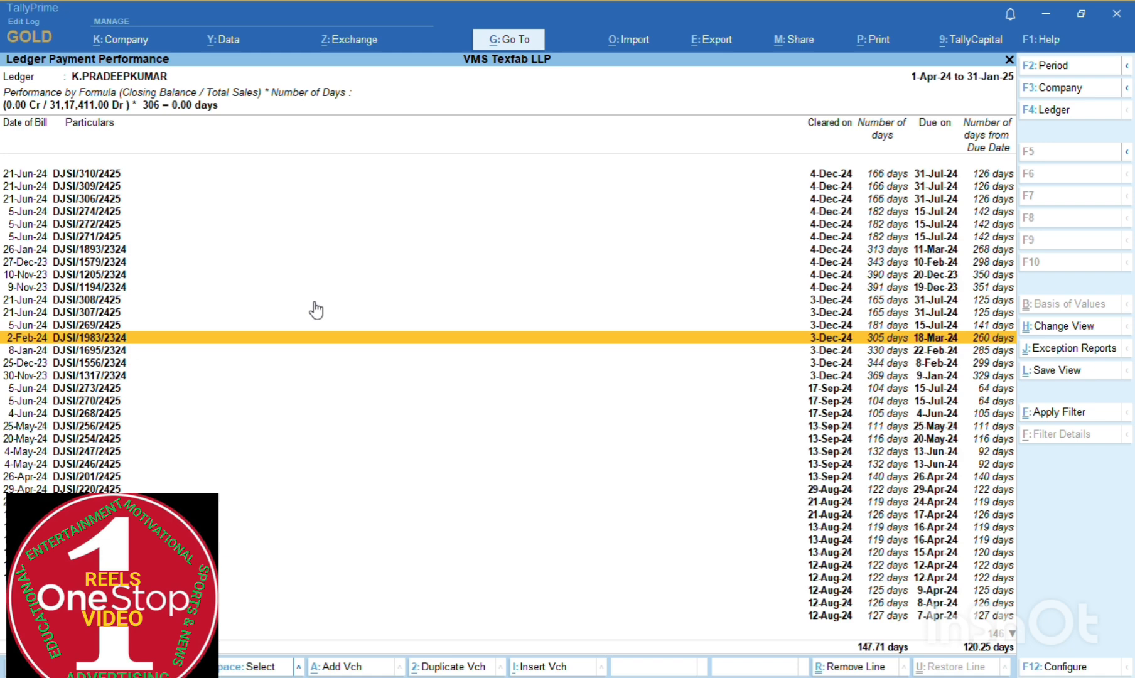
Step: Examine the clearance dates, due dates and payment days of the bills from 2-Feb-24 down to the bill due 23-Mar-24
key(Down)
key(Down)
key(Down)
key(Down)
key(Down)
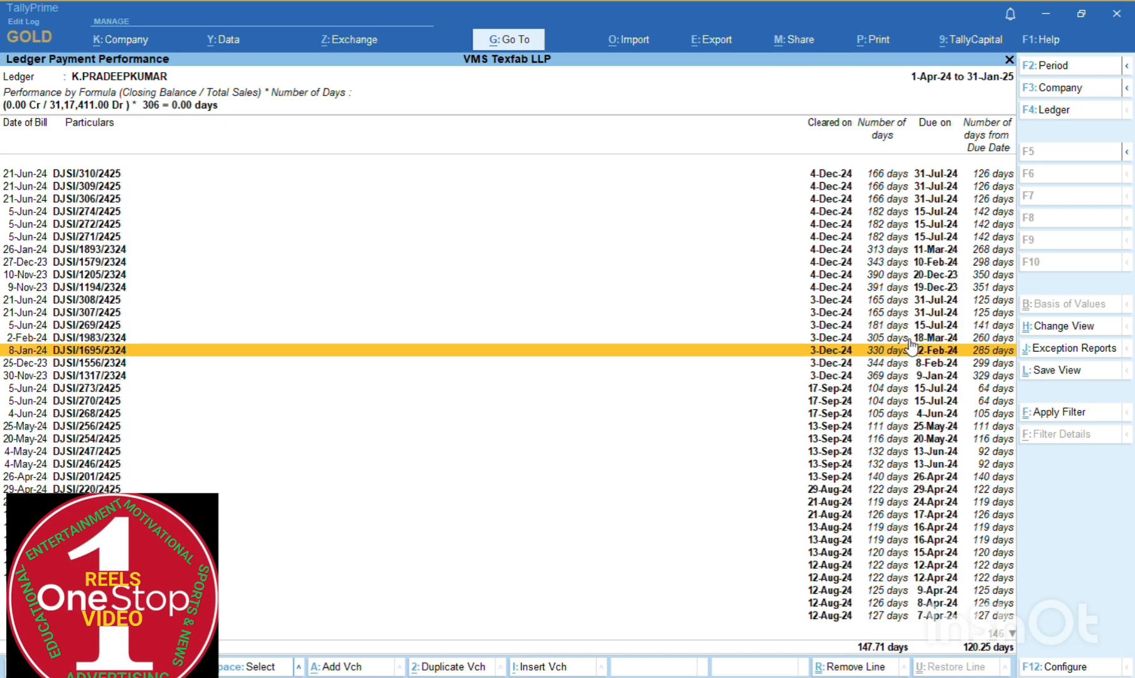
key(Down)
key(Down)
key(Down)
key(Down)
key(Down)
key(Down)
key(Down)
key(Down)
key(Down)
key(Down)
key(Down)
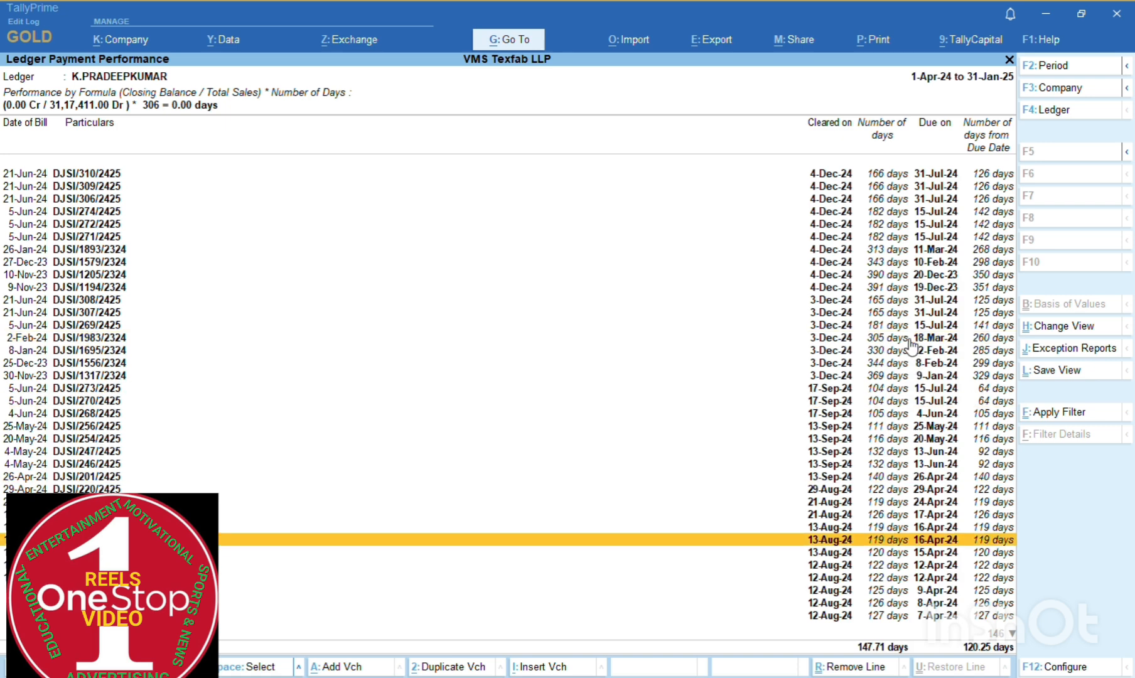
key(Down)
key(Down)
key(Down)
key(Down)
key(Down)
key(Down)
key(Down)
key(Down)
key(Down)
key(Down)
key(Down)
key(Down)
key(Down)
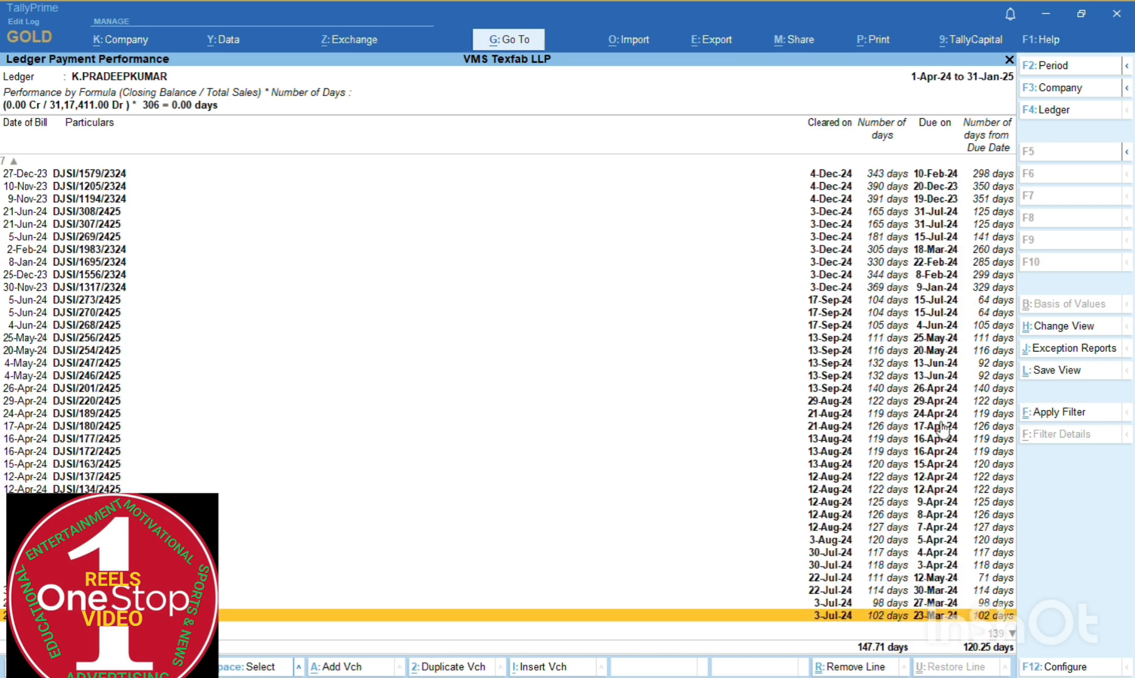
Step: Expand the voucher details of the bill due 5-Apr-24 and cleared on 3-Aug-24, and review its debit and credit lines
key(Up)
key(Up)
key(Up)
key(Up)
key(Up)
key(Up)
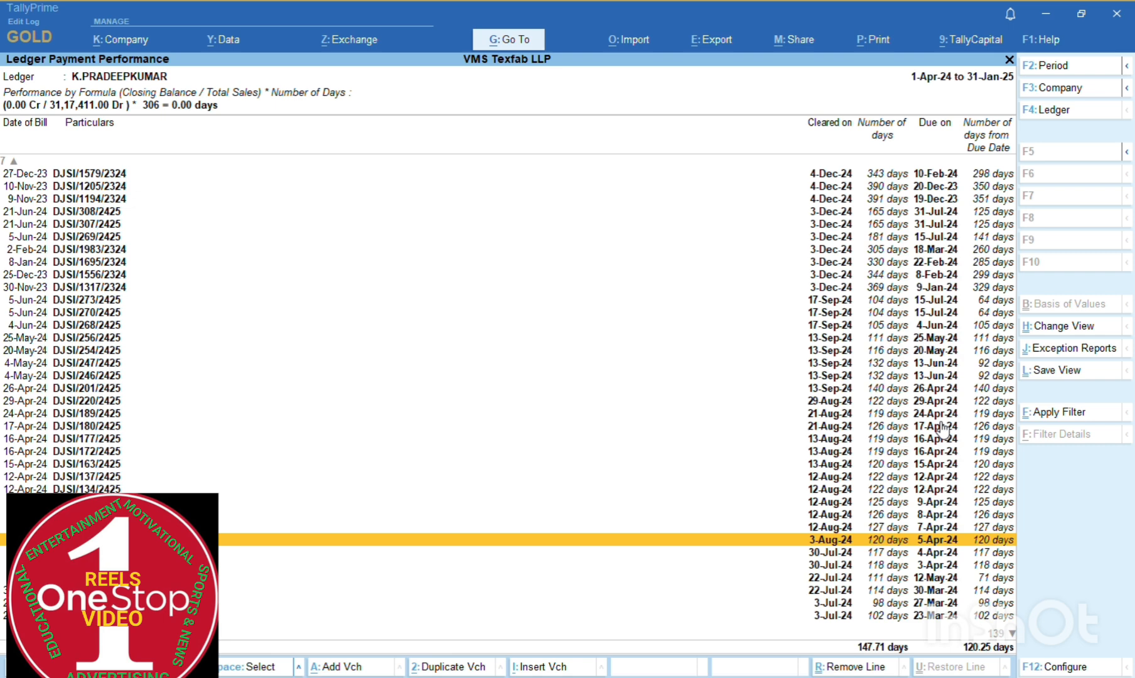
key(shift+Return)
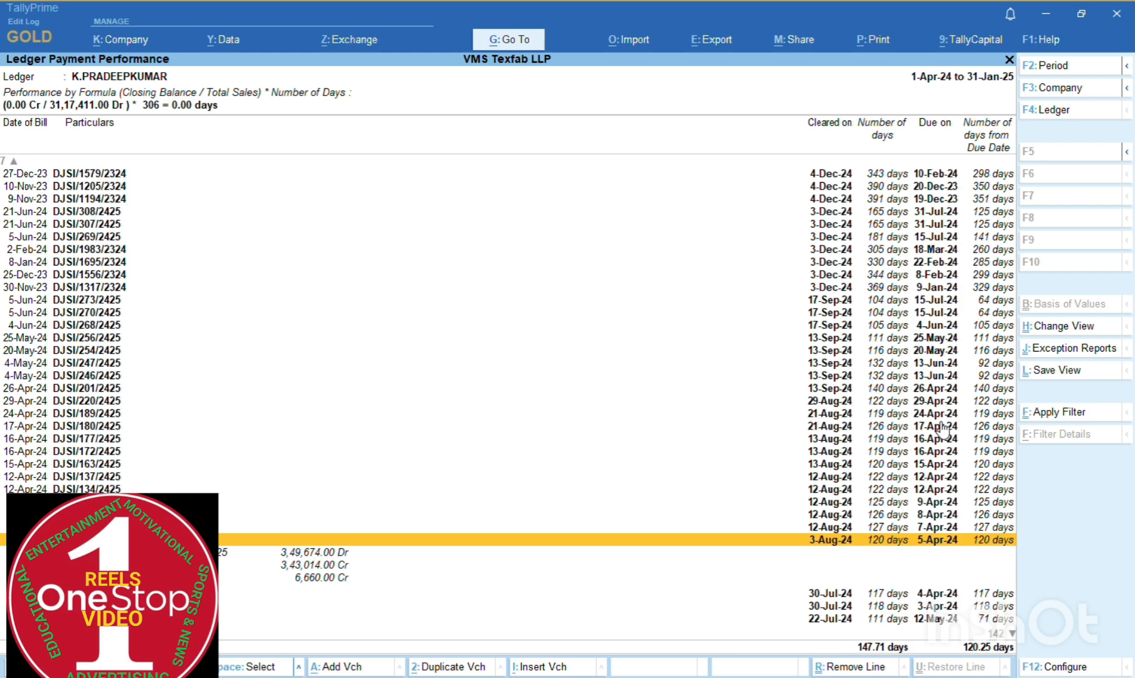
key(Down)
key(Down)
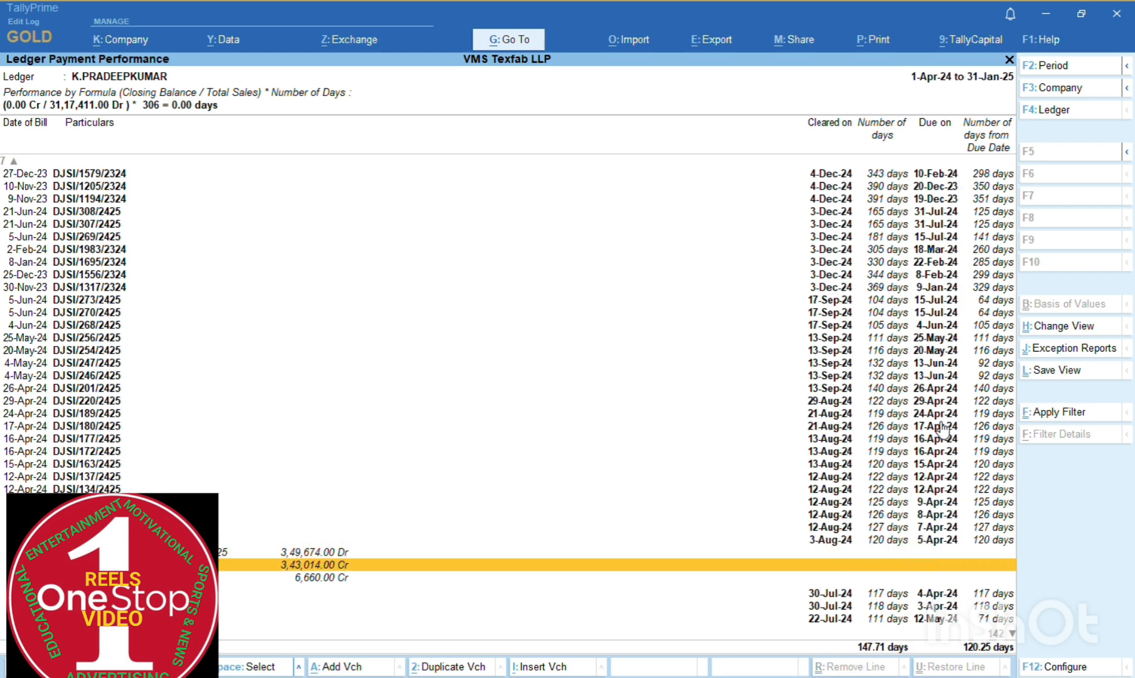
key(Up)
key(Up)
key(Up)
key(Down)
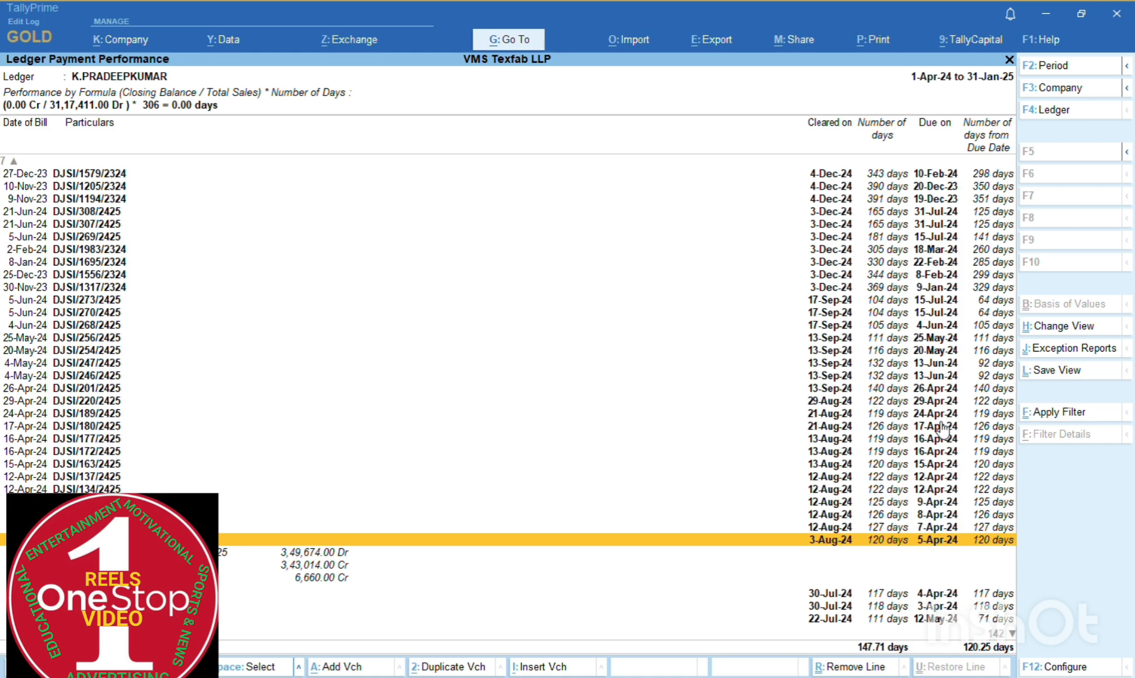
Step: Close the Payment Performance report and leave the ledger selection to return to Account Books
key(Escape)
key(Escape)
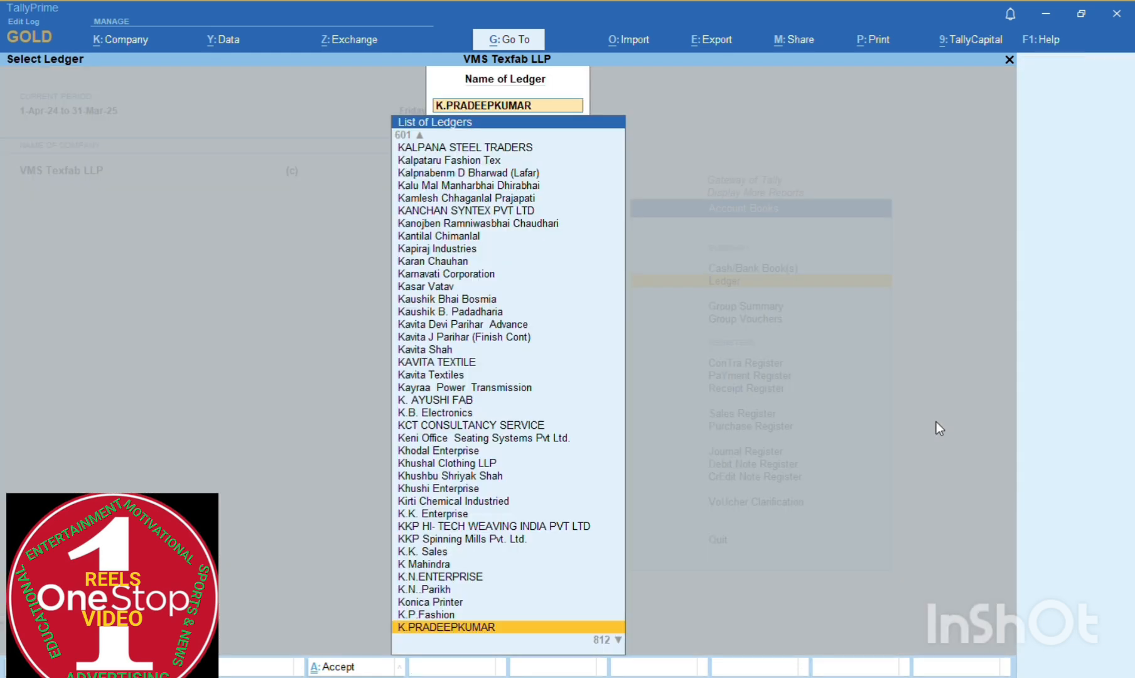
key(Escape)
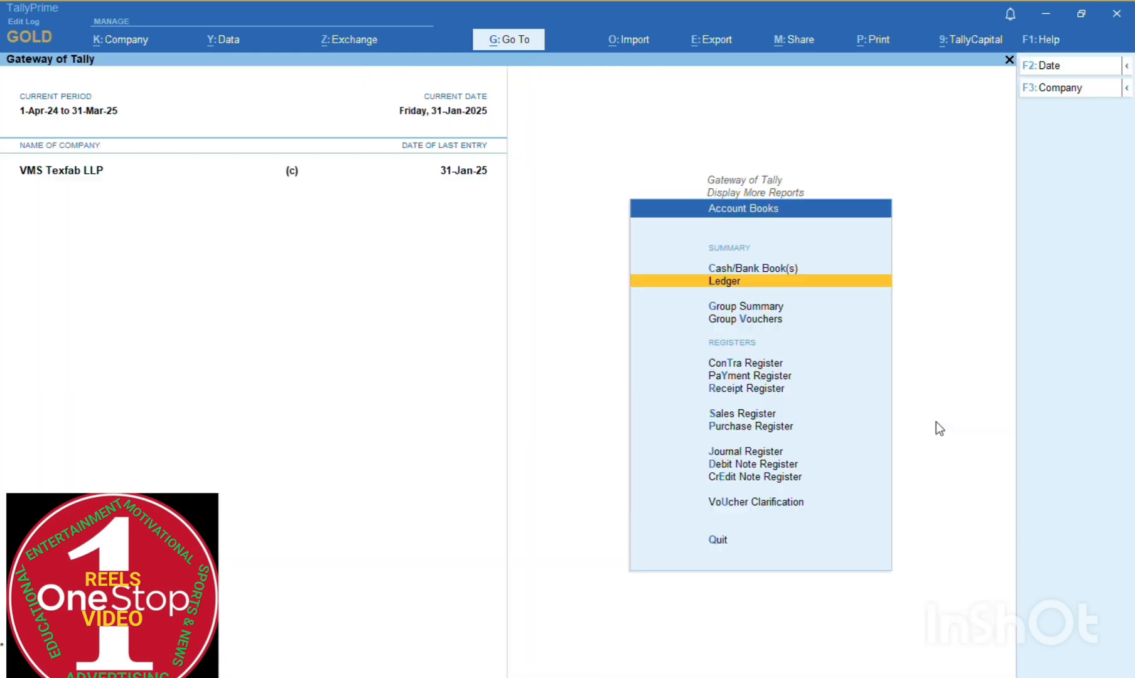